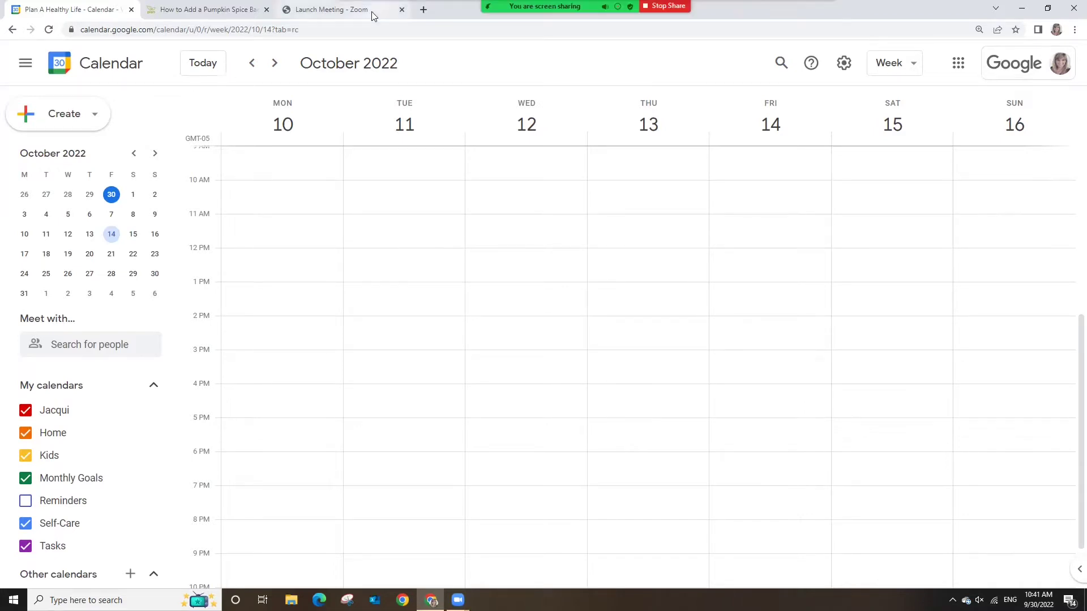
Open a new blank Chrome tab beside the October 2022 Calendar week view.
click(422, 10)
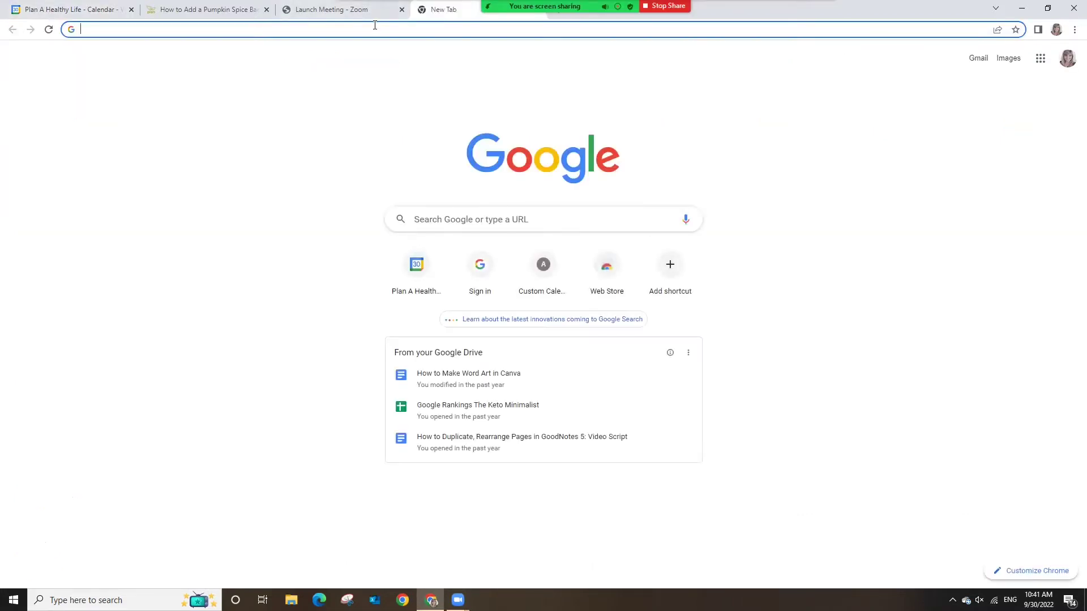
Search Google for 'chrome web store' and go to the Chrome Web Store.
text(chrome we)
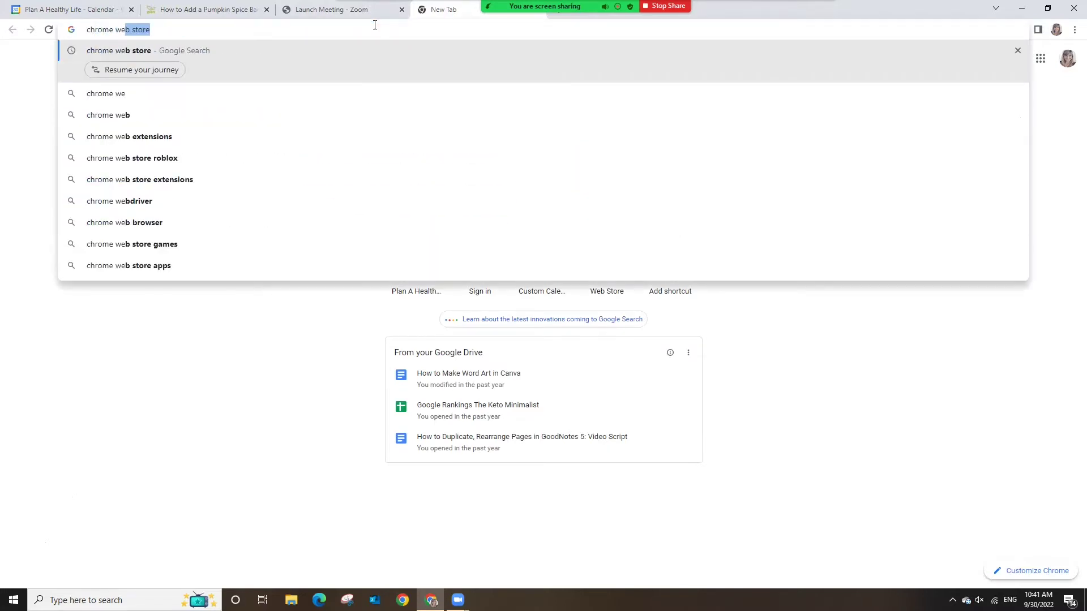
key(Return)
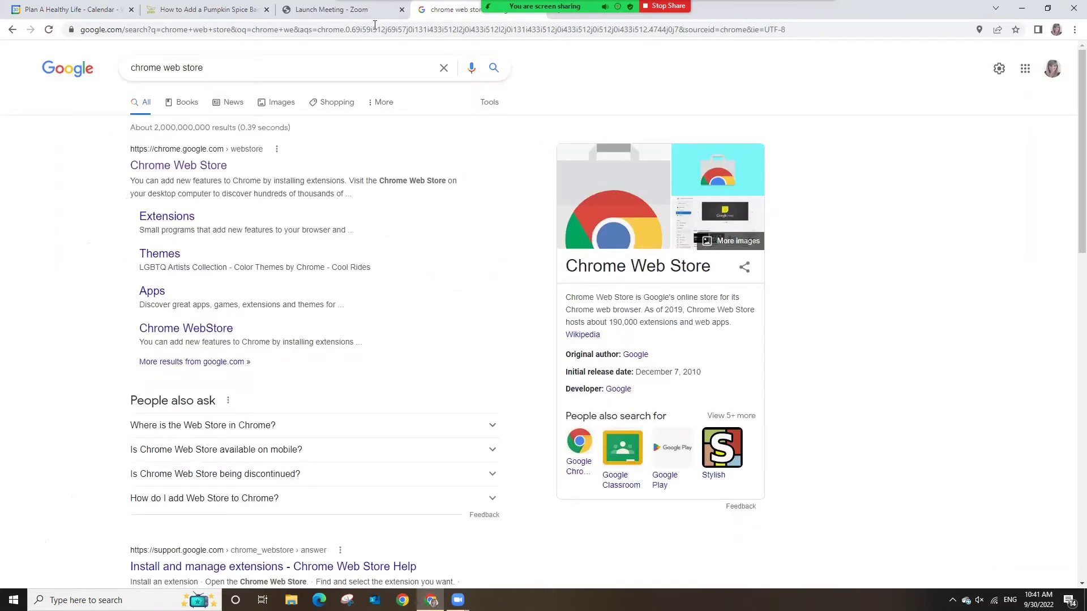
click(217, 168)
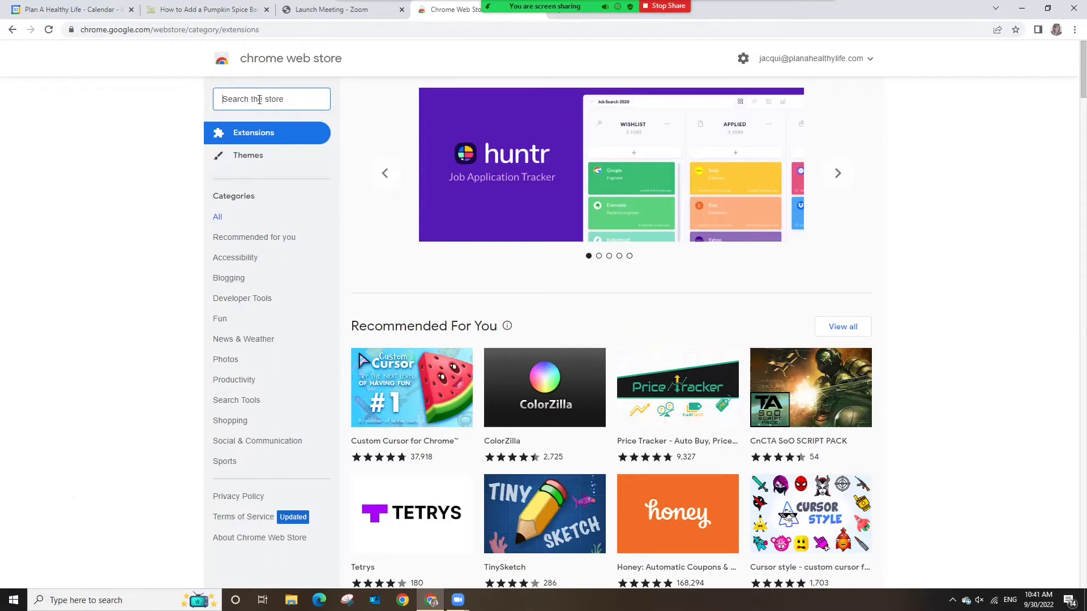
Find the 'custom calendar background' extension in the store and add it to Chrome.
text(cus)
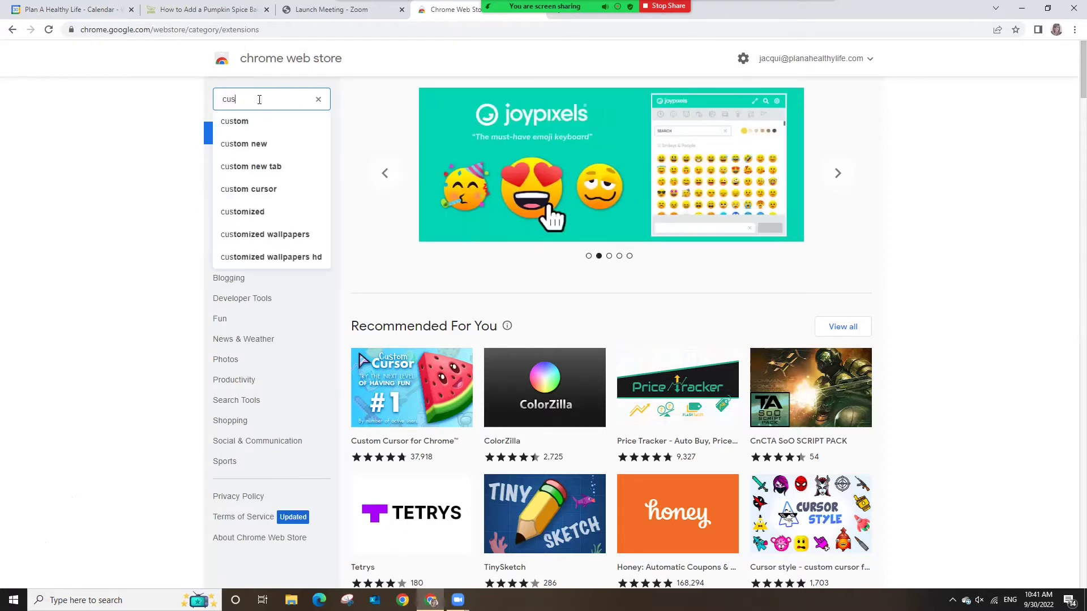
text(tom calendar)
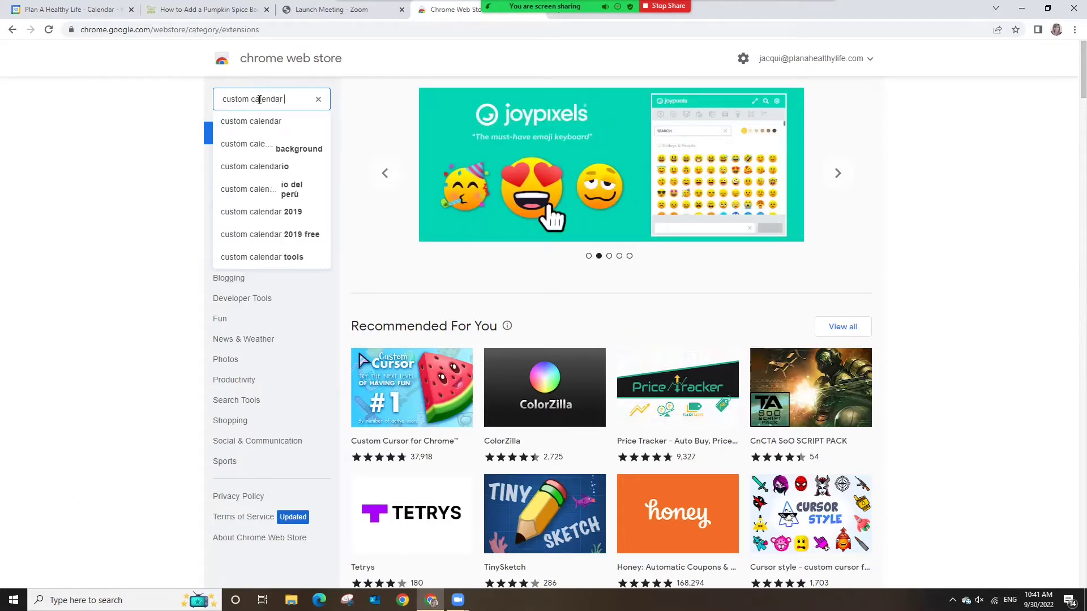
text( background)
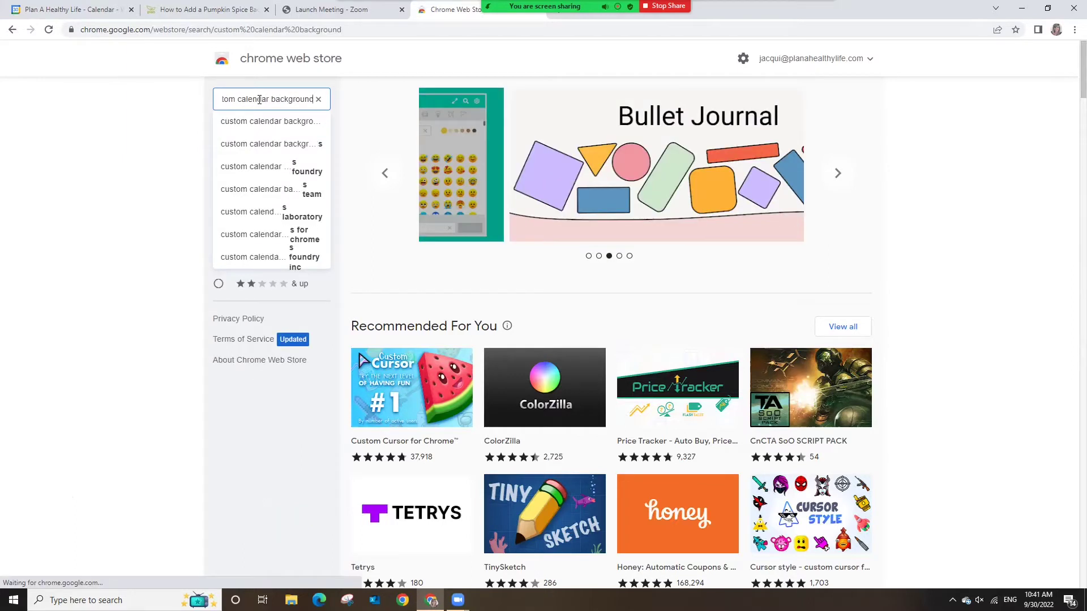
key(Return)
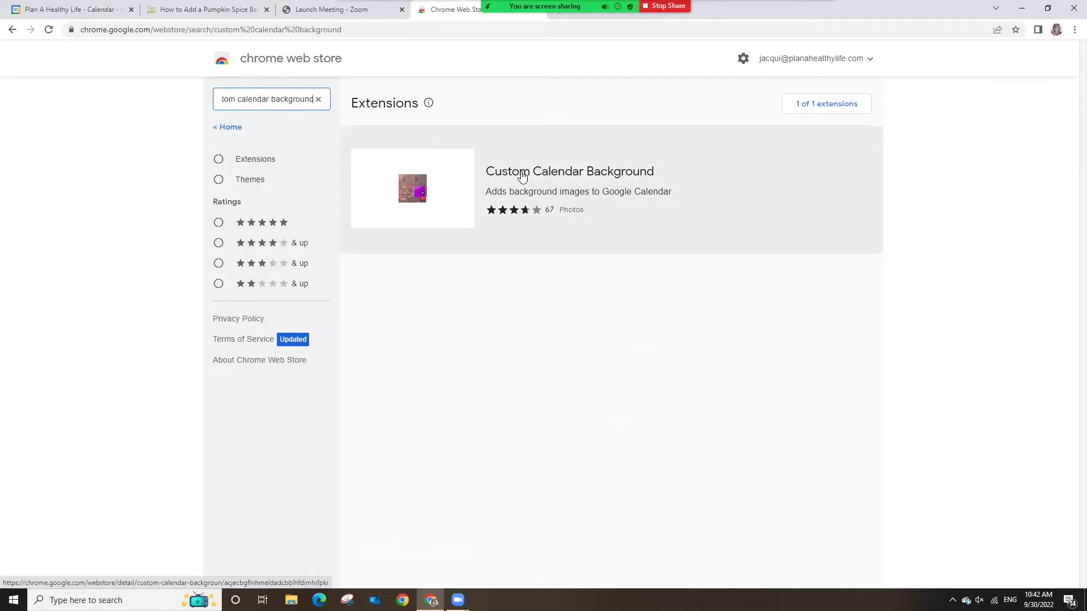
click(522, 177)
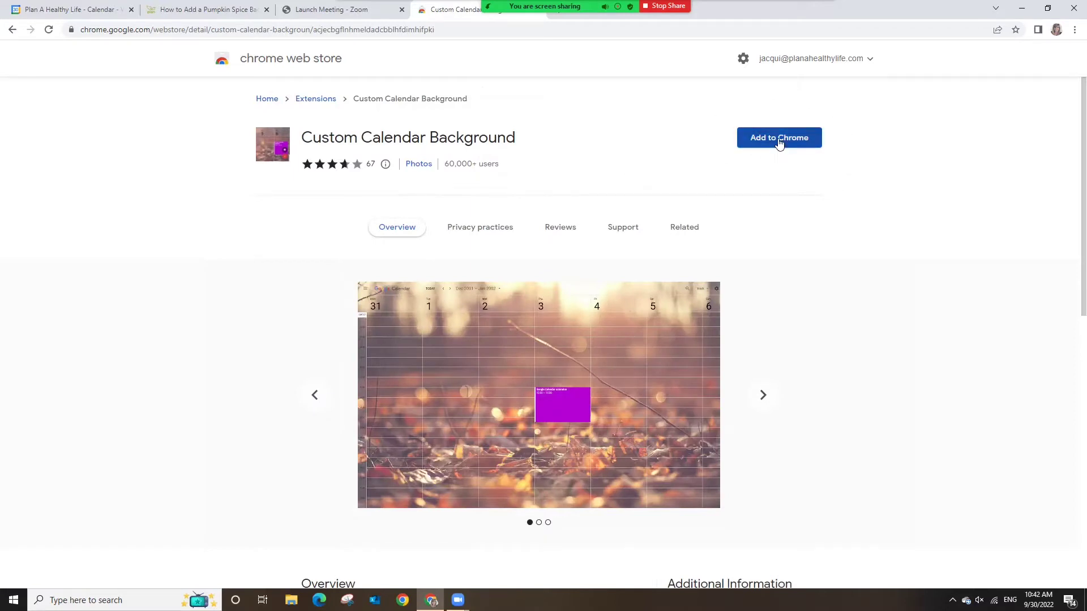
click(777, 140)
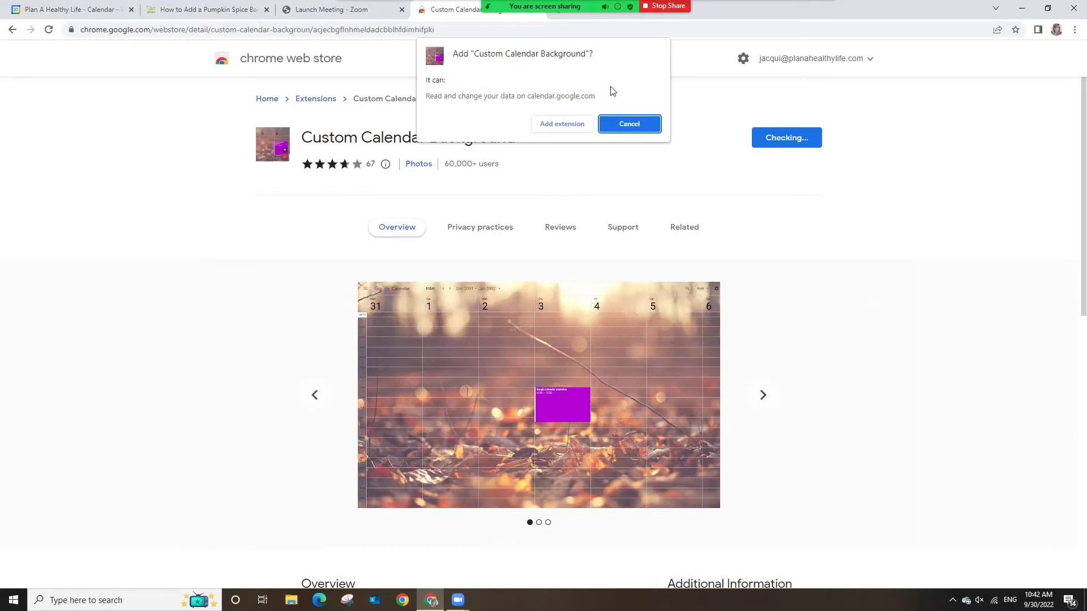
click(562, 125)
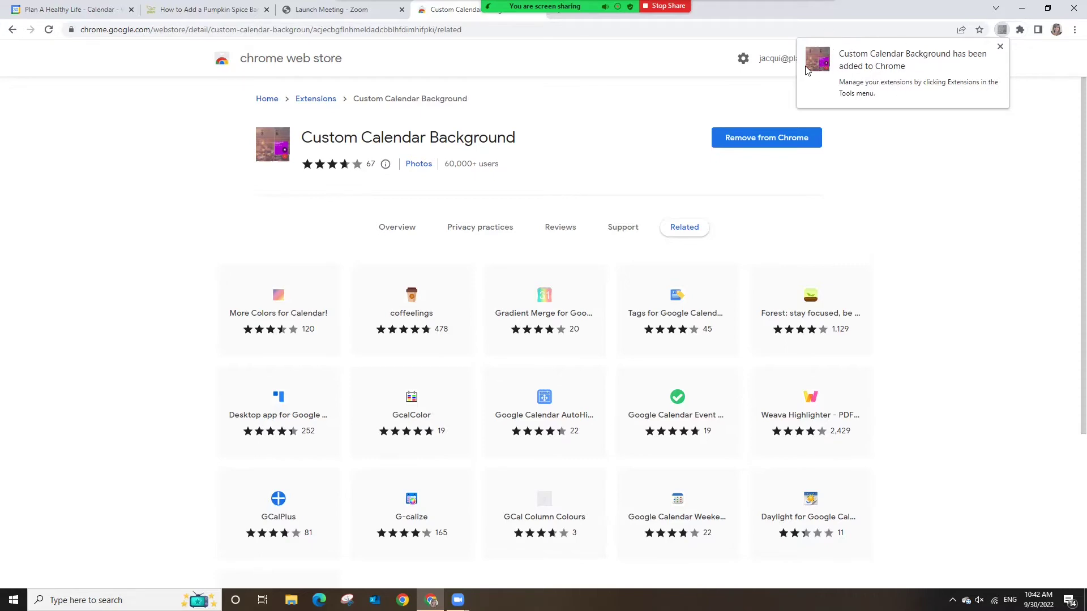
click(1000, 47)
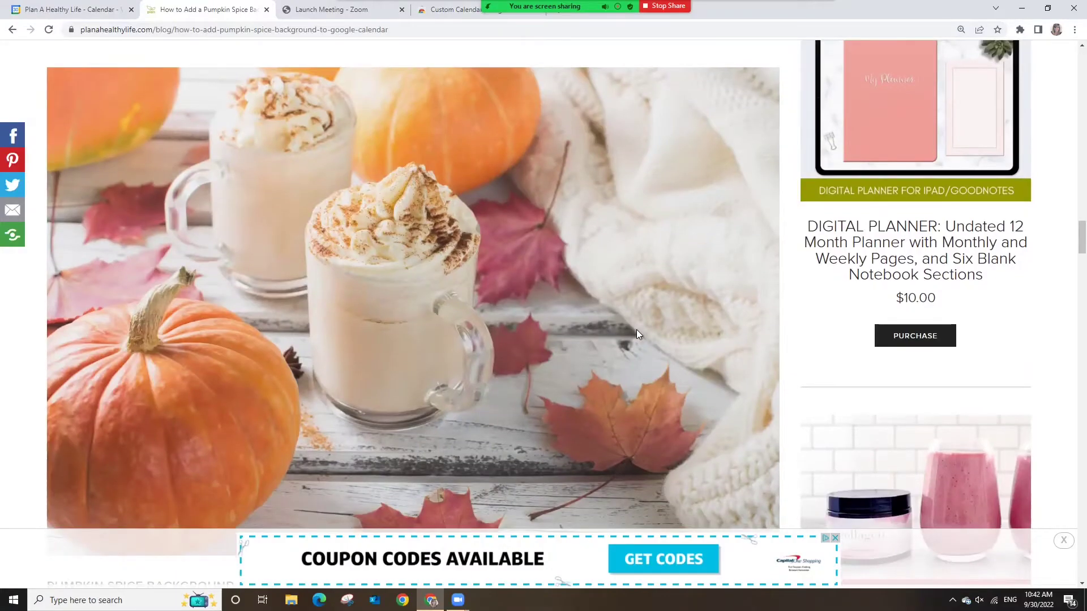
Open the blog's Pumpkin Spice Background 2 image and copy its web address.
scroll(636, 334, down, 1)
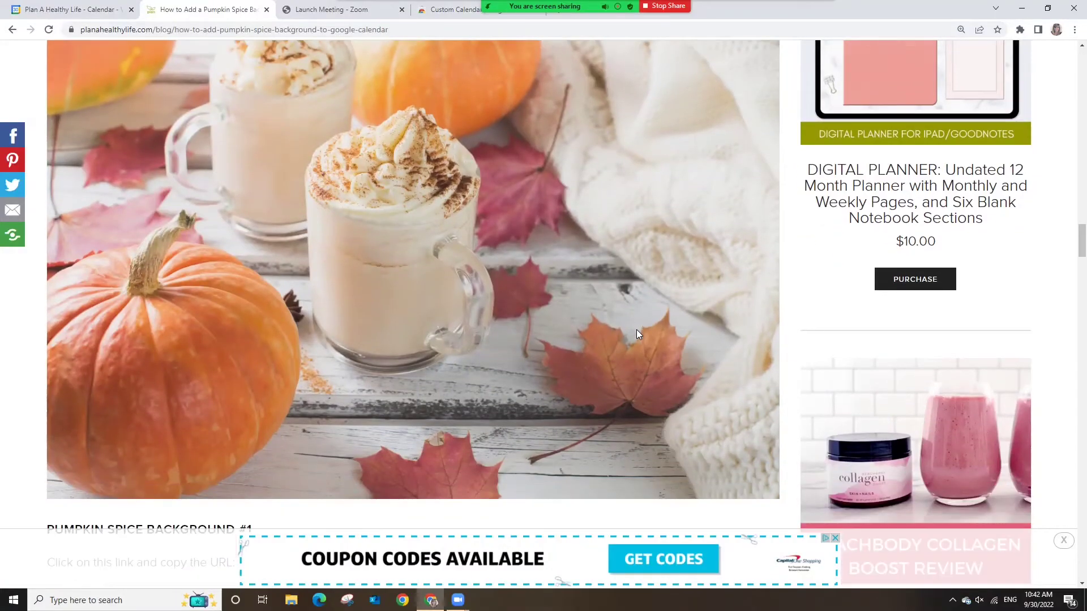
scroll(637, 334, down, 10)
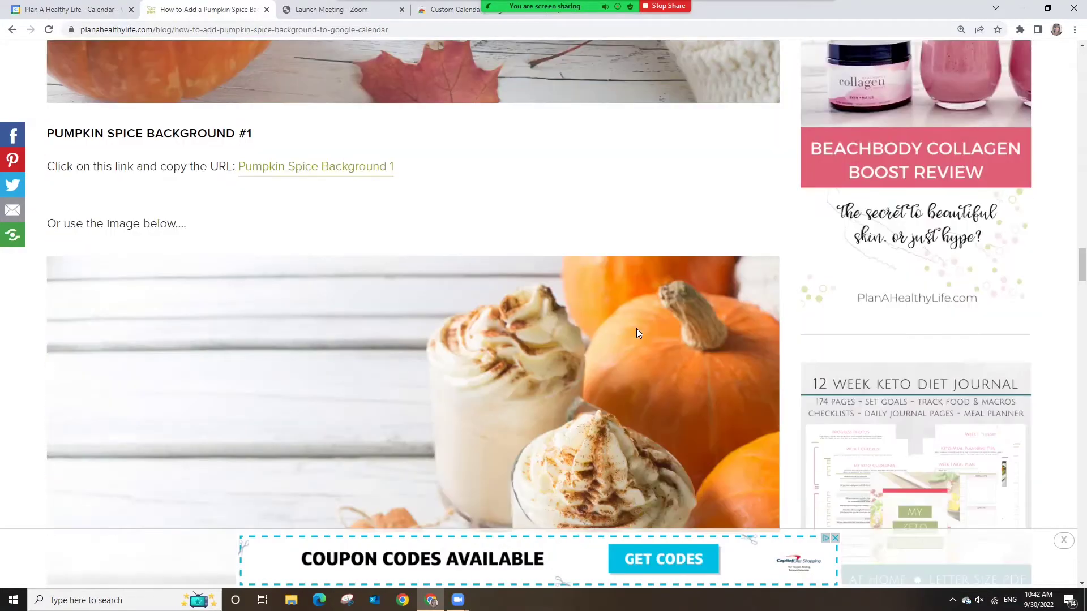
scroll(636, 333, down, 1)
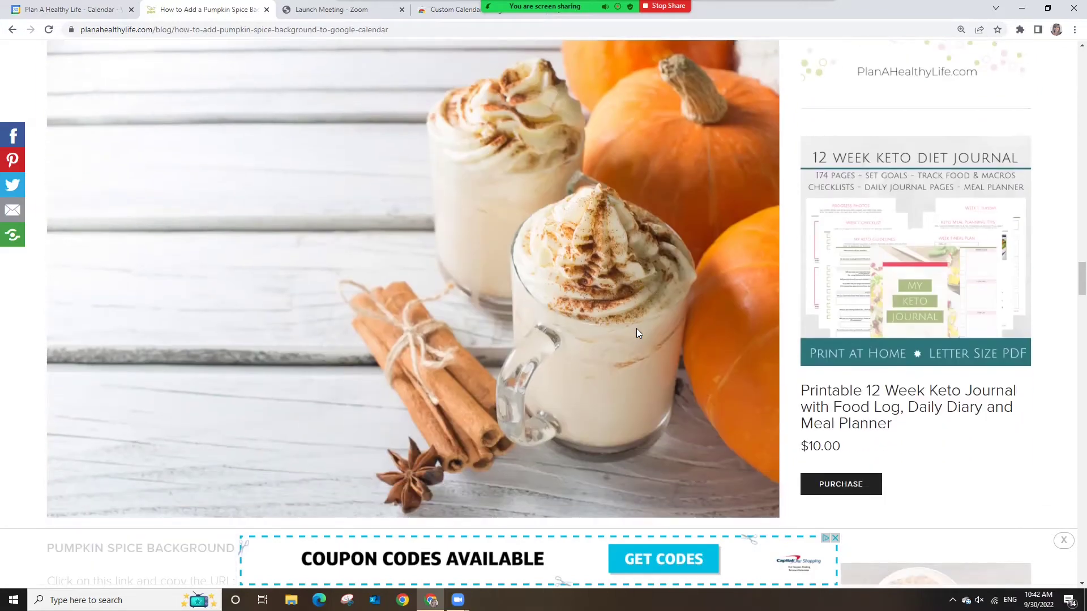
scroll(636, 333, down, 1)
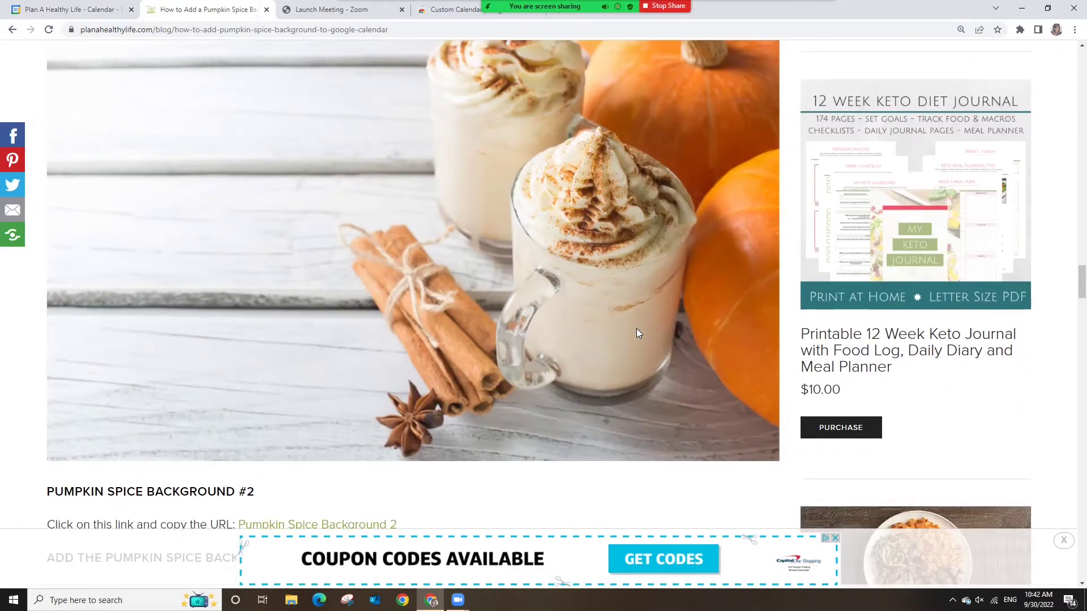
scroll(636, 333, down, 2)
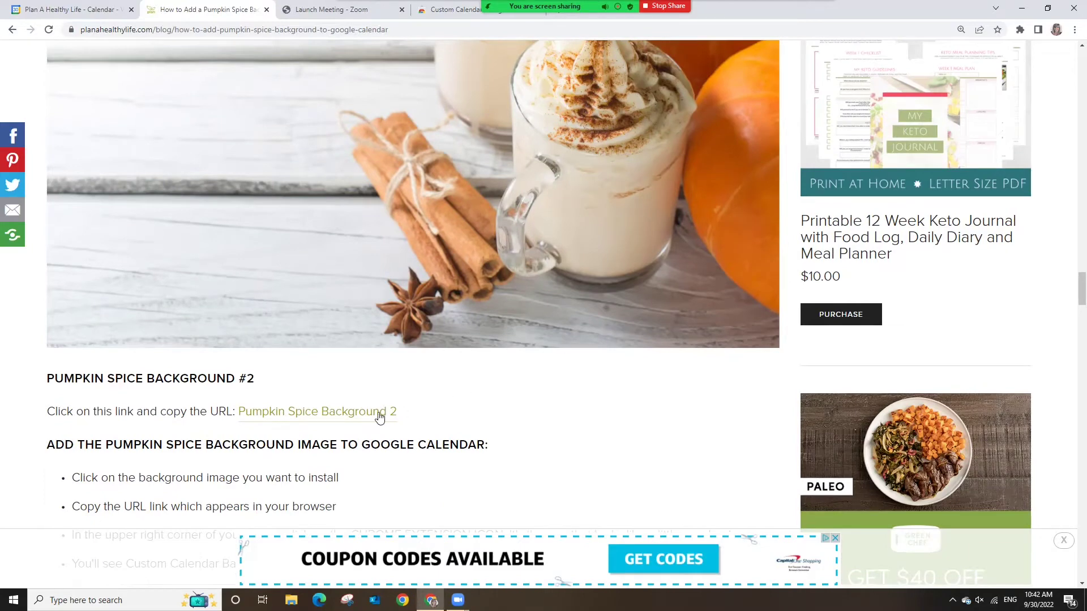
click(332, 414)
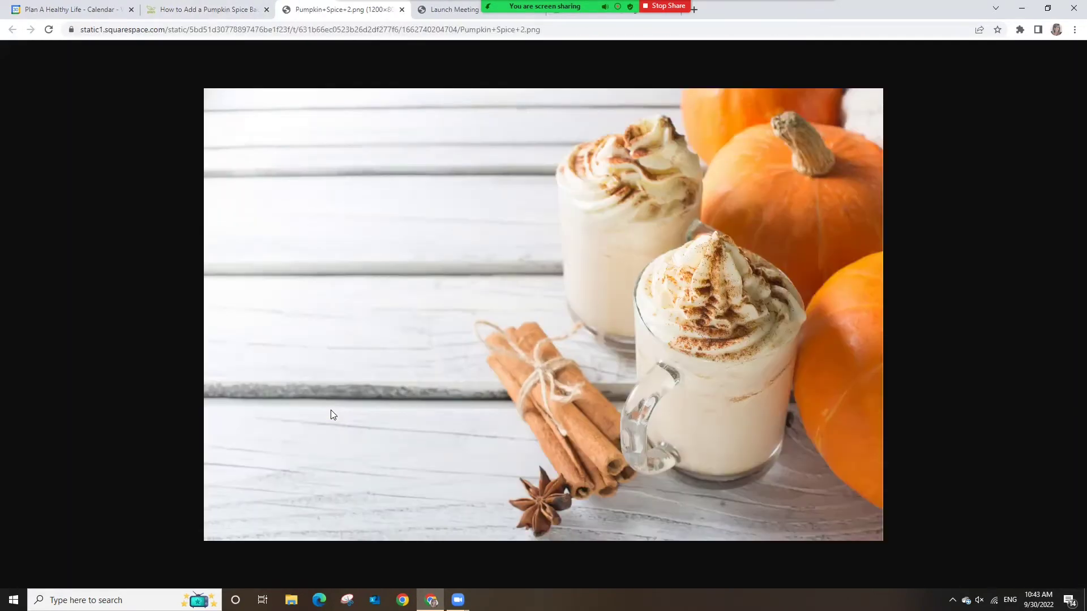
click(384, 34)
key(ctrl+c)
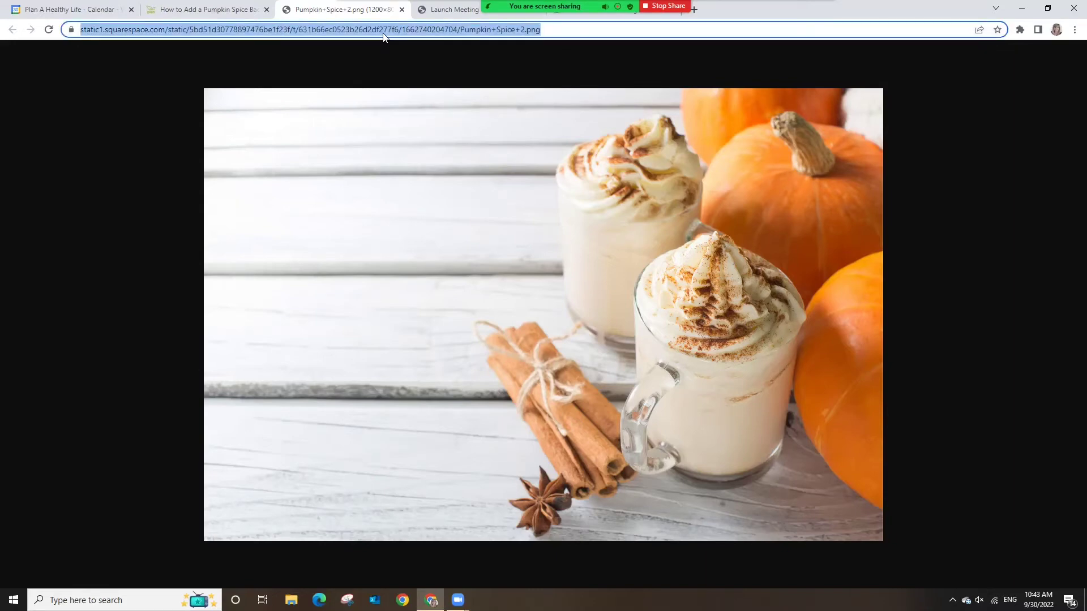
key(ctrl+1)
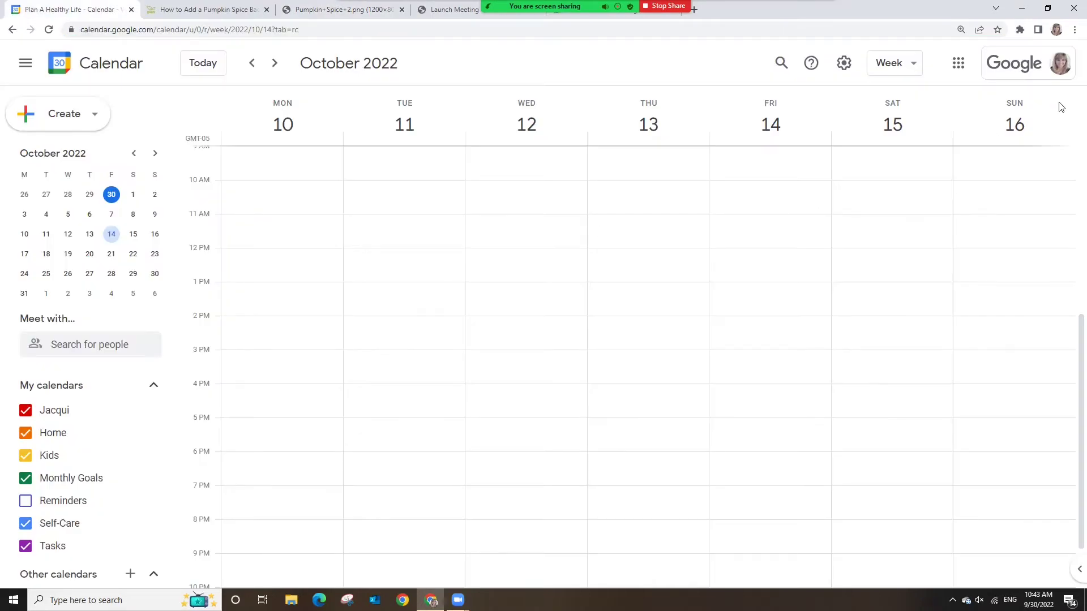
Open the Custom Calendar Background extension's Options page from the Extensions menu.
click(1020, 30)
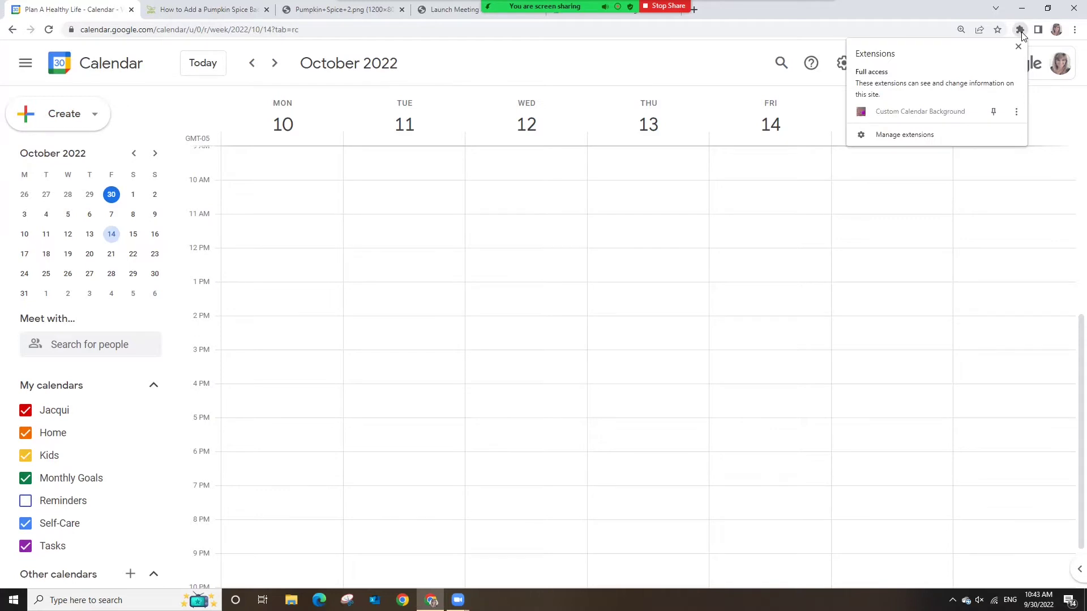
click(1016, 112)
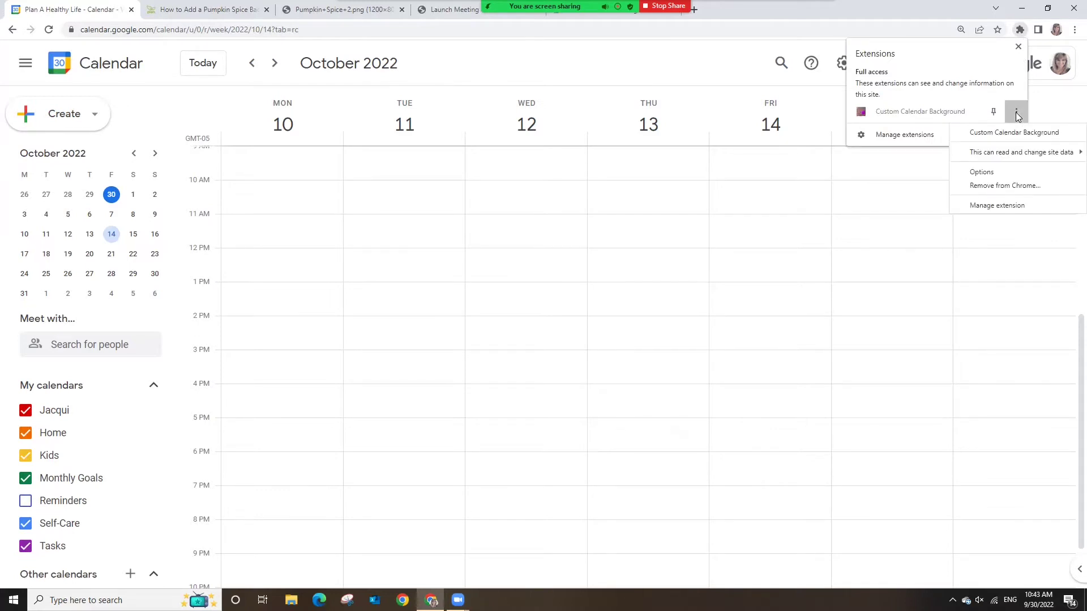
click(981, 173)
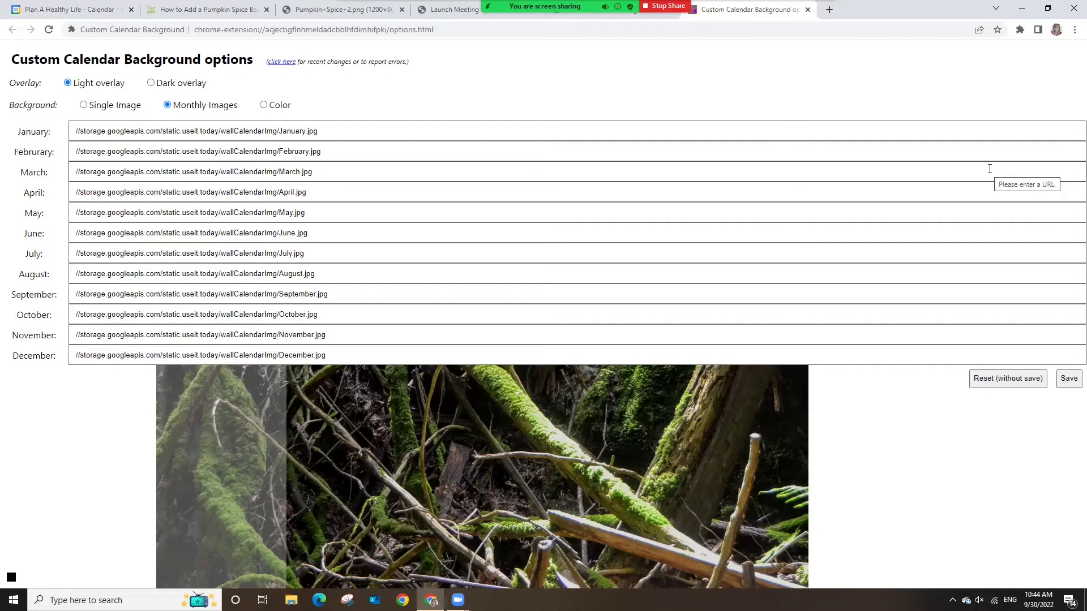
Switch to Single Image, paste the Pumpkin+Spice+2.png URL, and save.
click(84, 106)
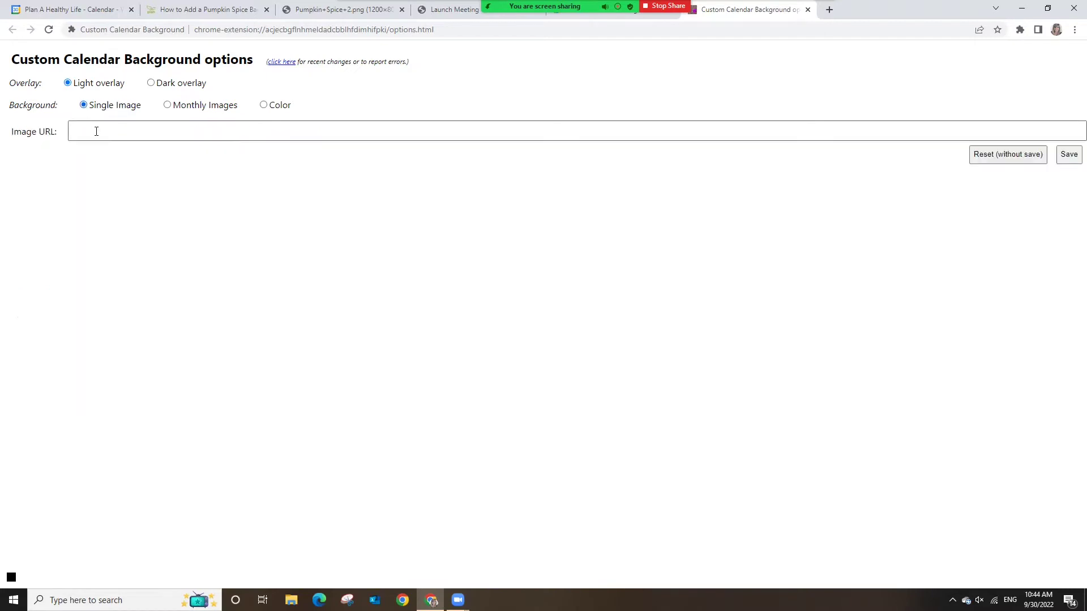
click(97, 132)
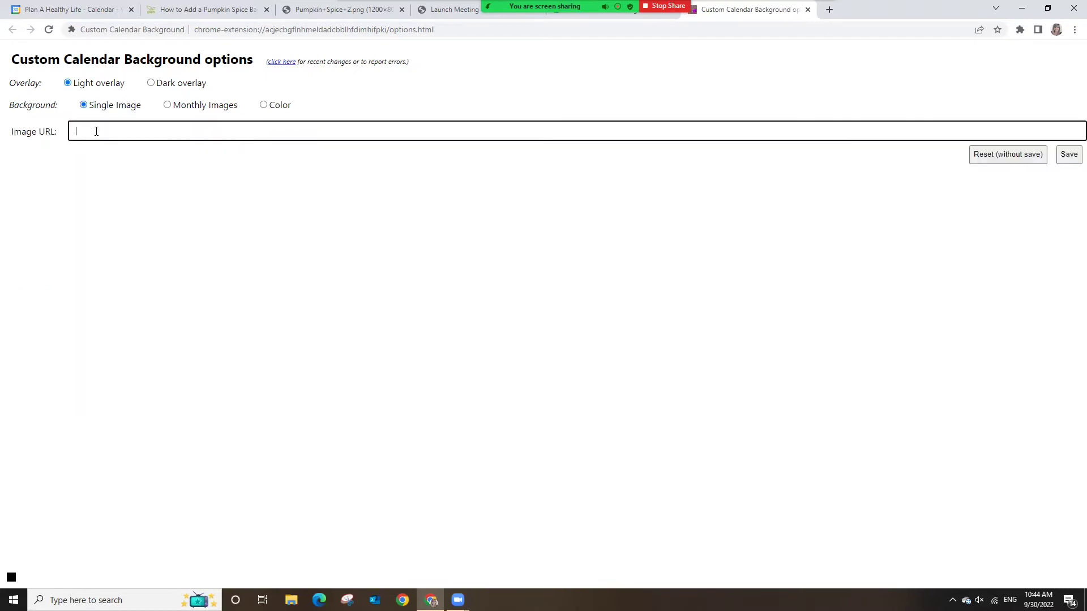
key(ctrl+v)
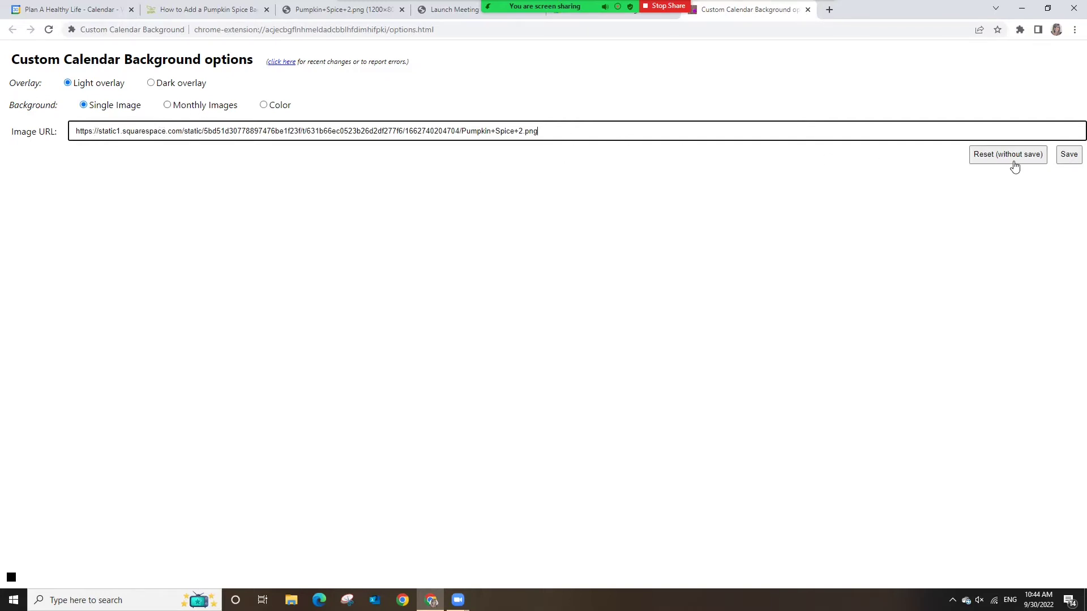
click(1064, 159)
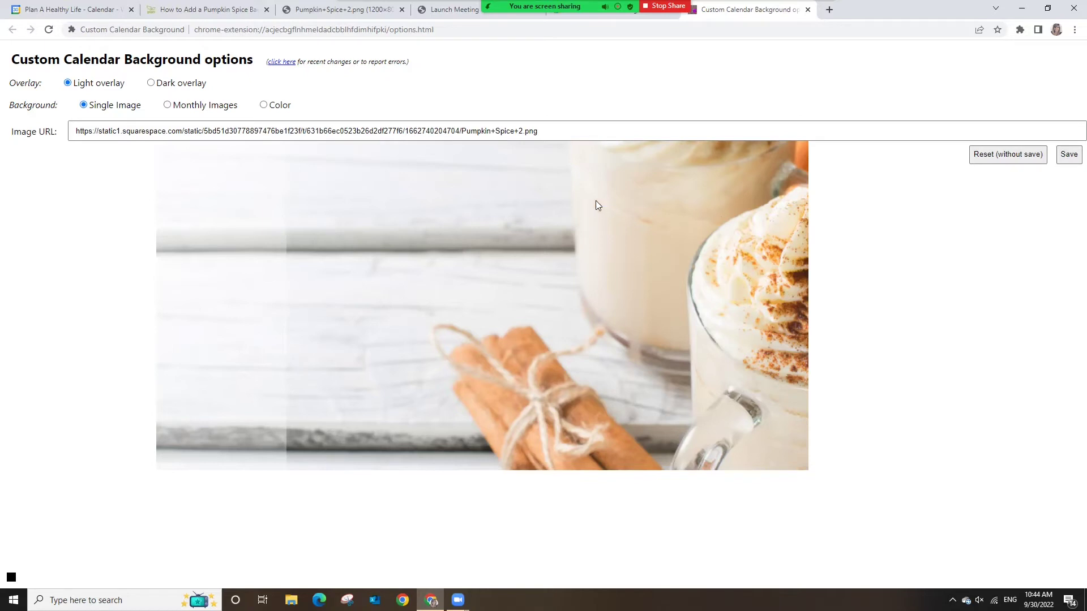
click(95, 12)
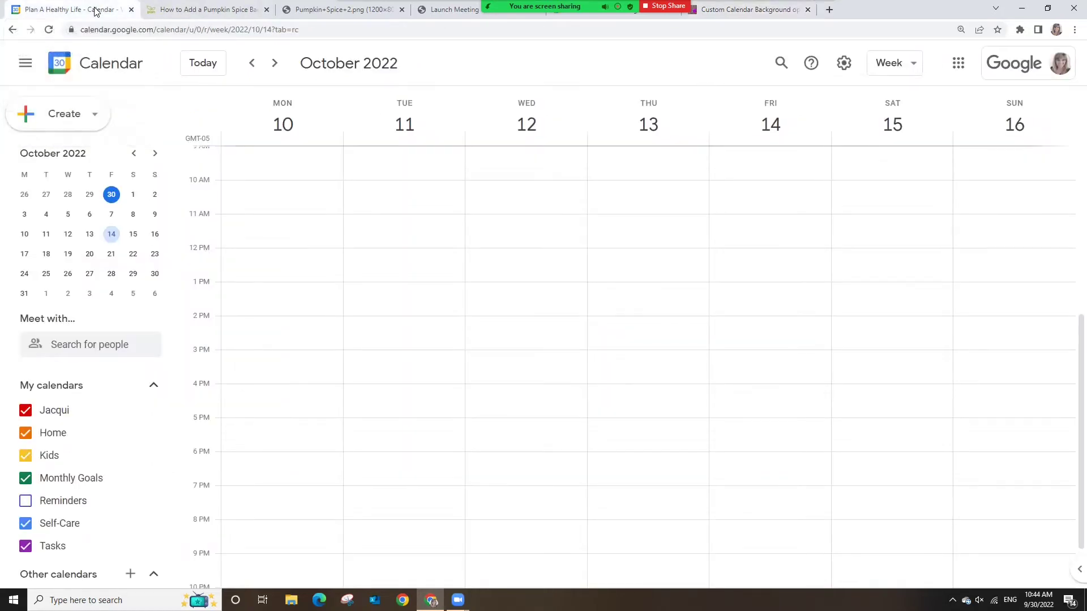
Reload Google Calendar so the pumpkin spice background takes effect.
click(49, 30)
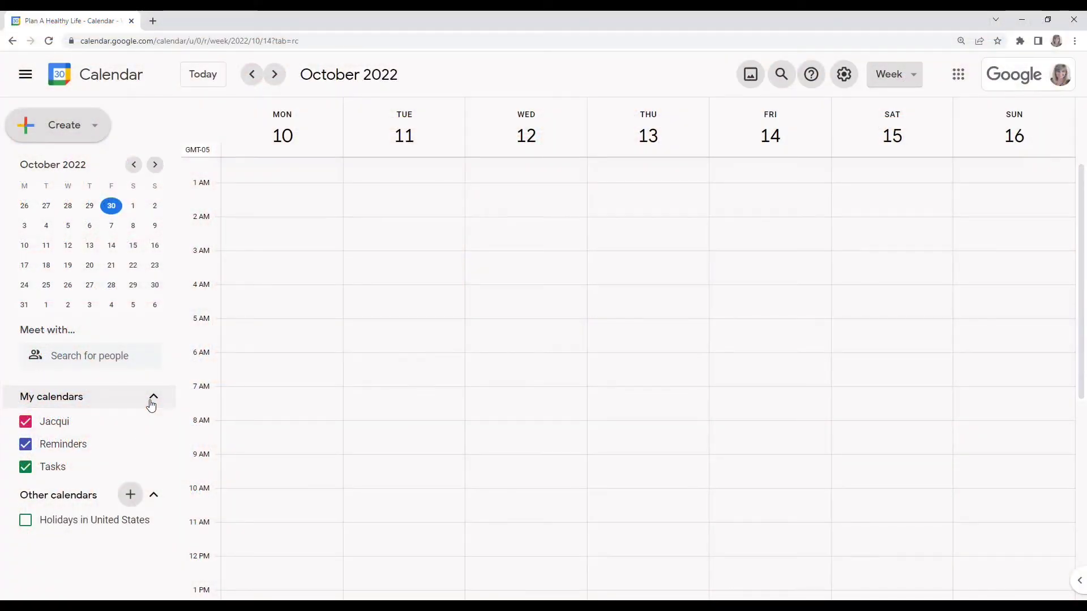
Create new calendars named Kids, Monthly Goals, Self-Care and Home, then return to the week view.
click(131, 495)
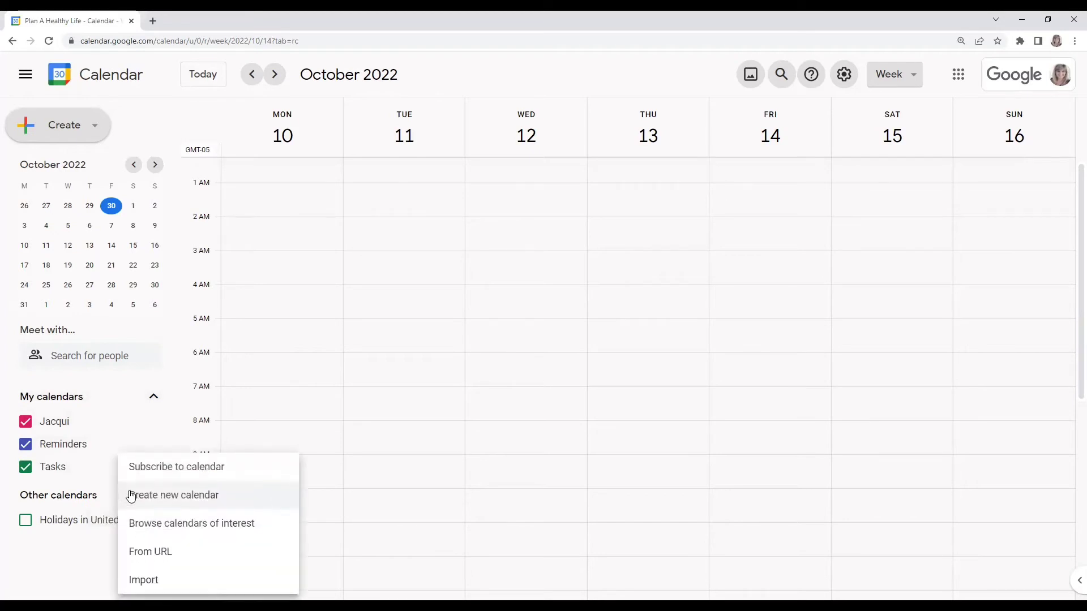
click(165, 496)
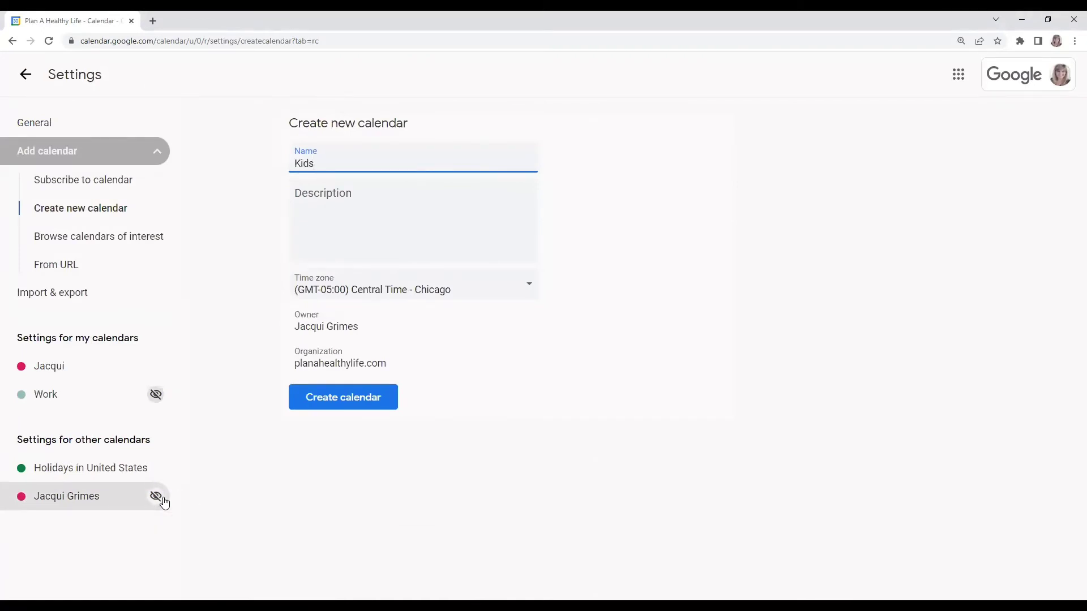
click(363, 401)
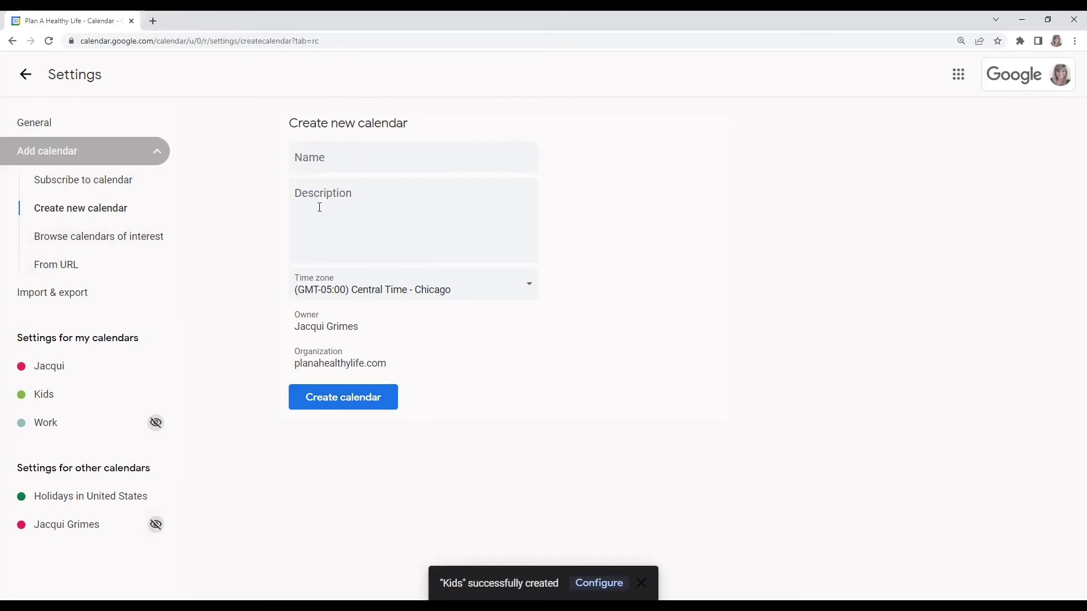
click(325, 158)
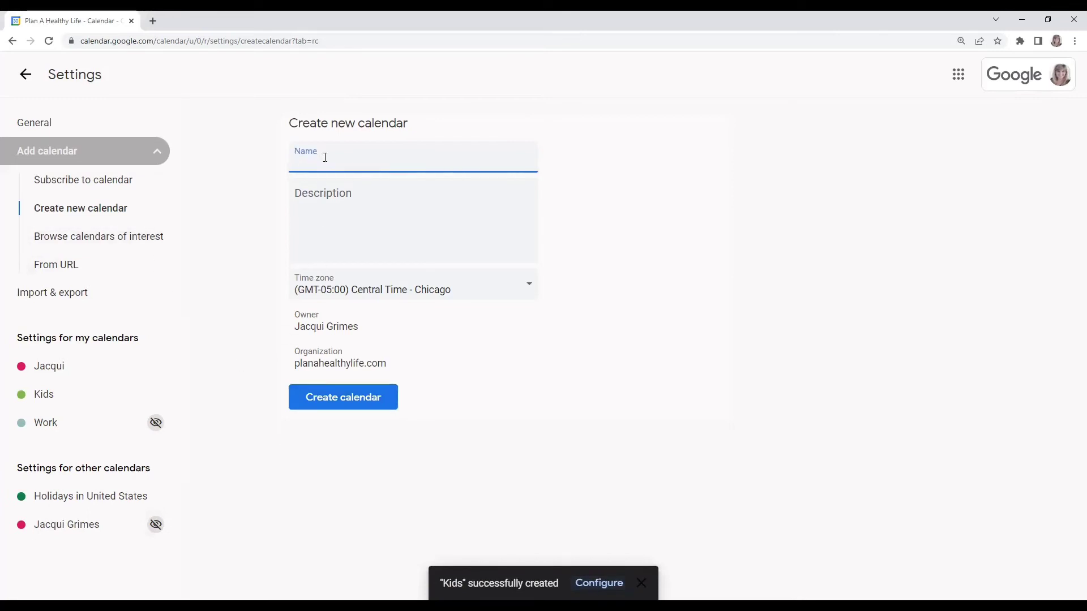
text(Monthly Goals)
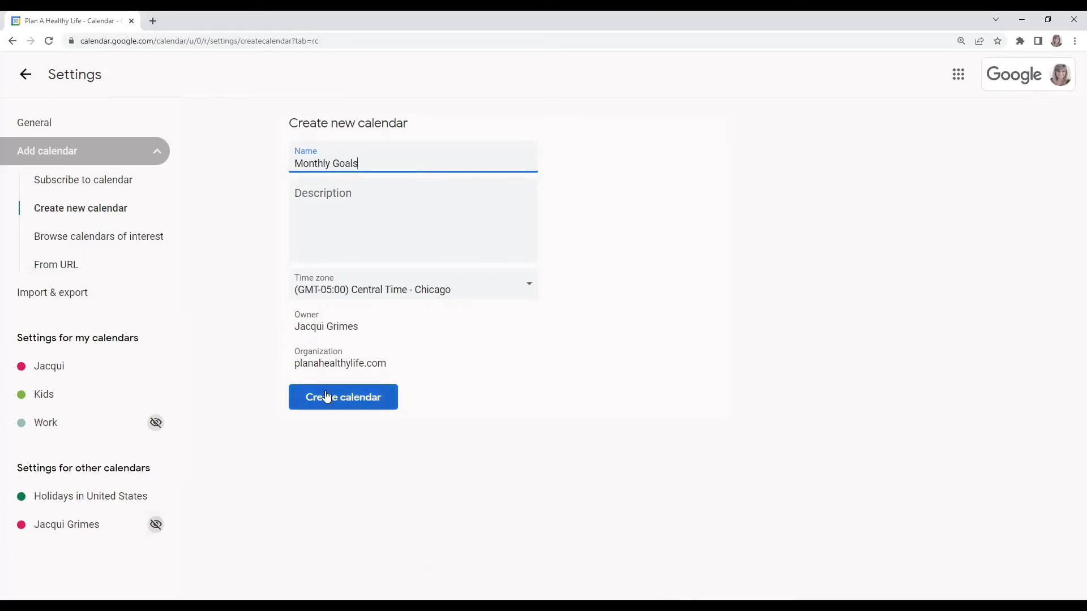
click(325, 397)
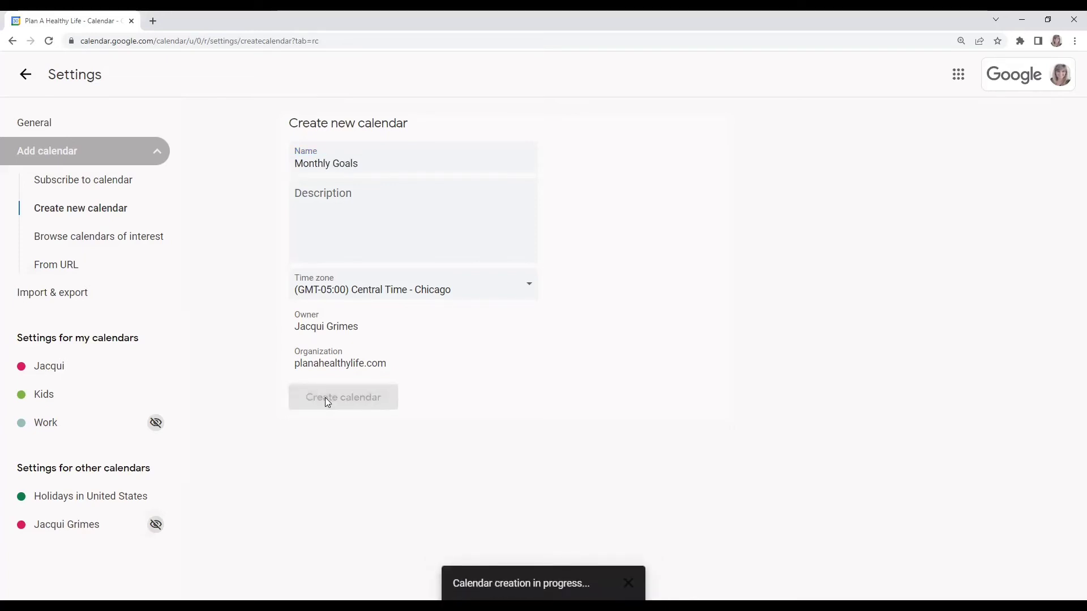
click(332, 162)
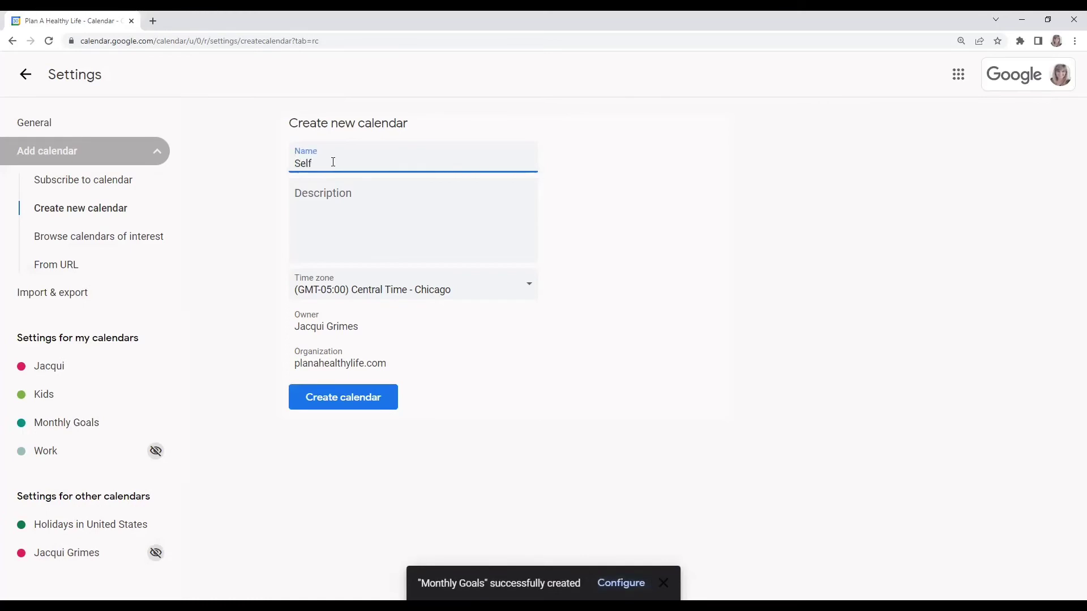
text(Self-Care)
click(327, 390)
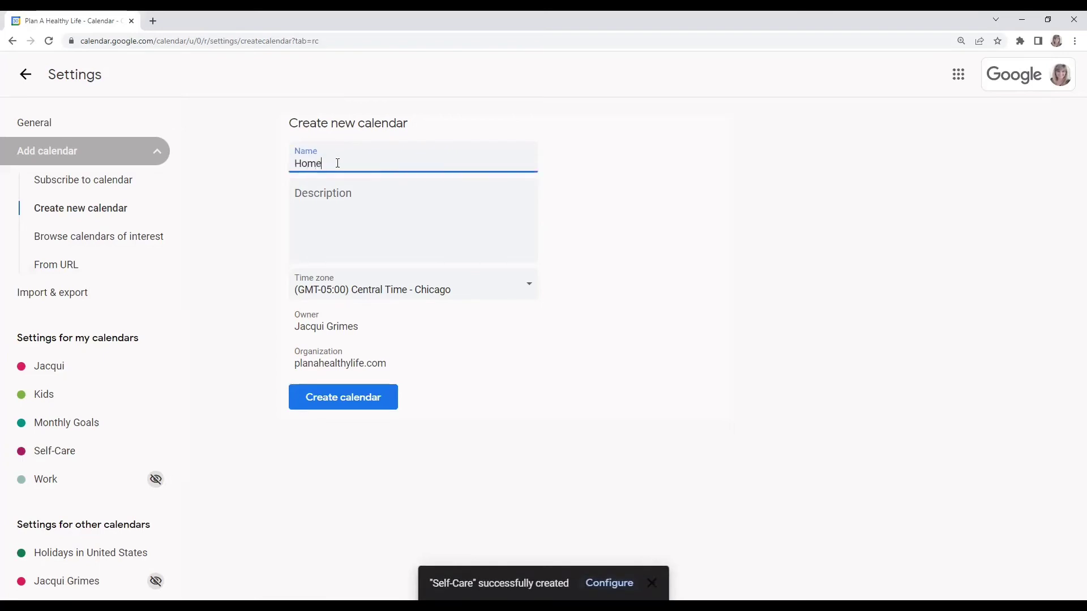
click(309, 394)
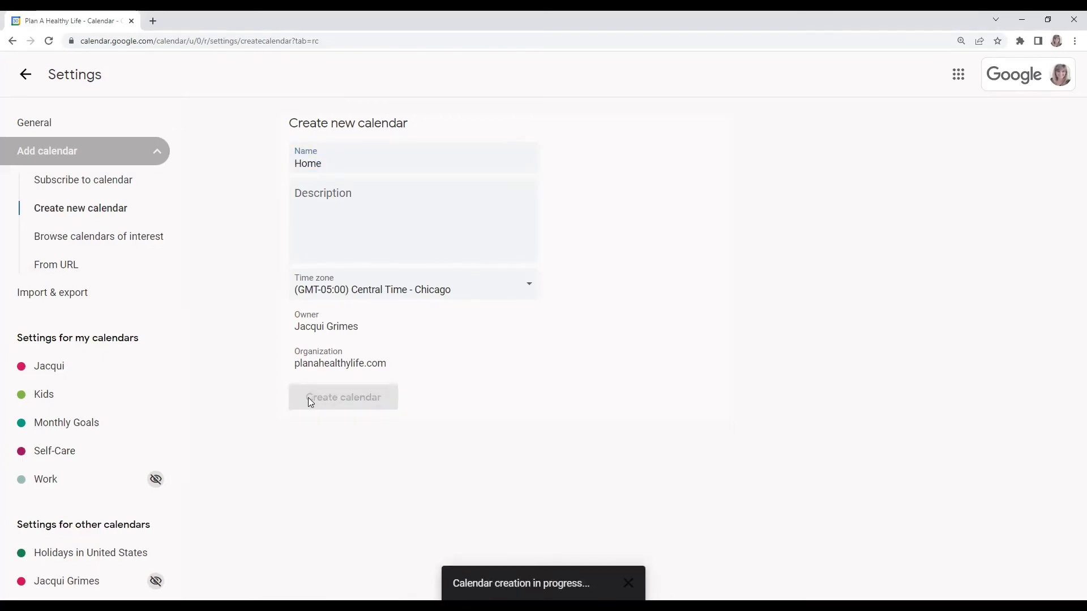
click(25, 75)
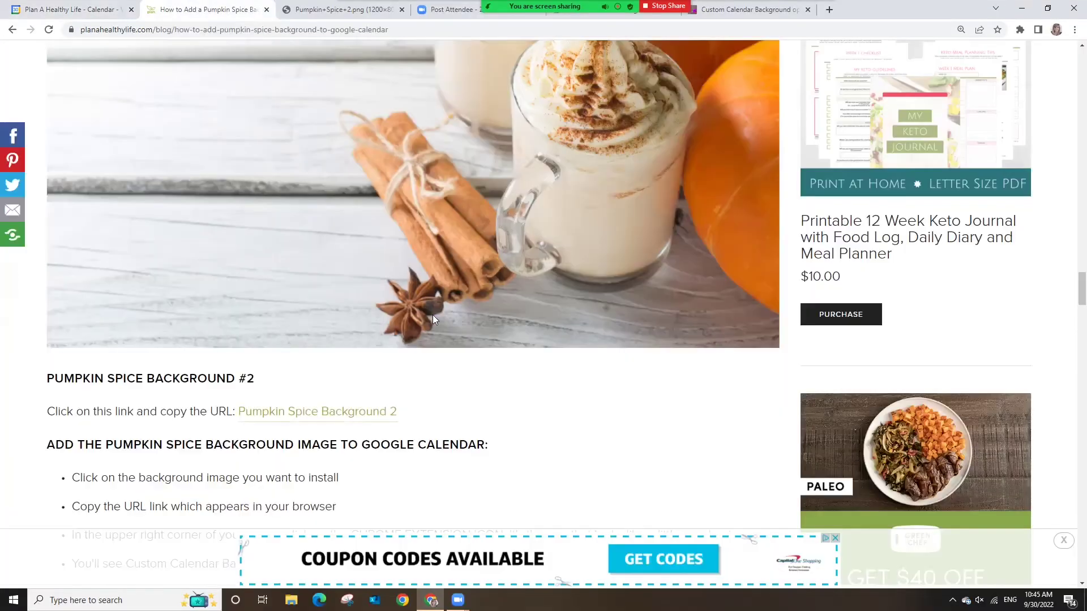
Copy hex code #DEC7A8 from the blog's Pumpkin Spice Theme 2 list.
scroll(442, 334, down, 12)
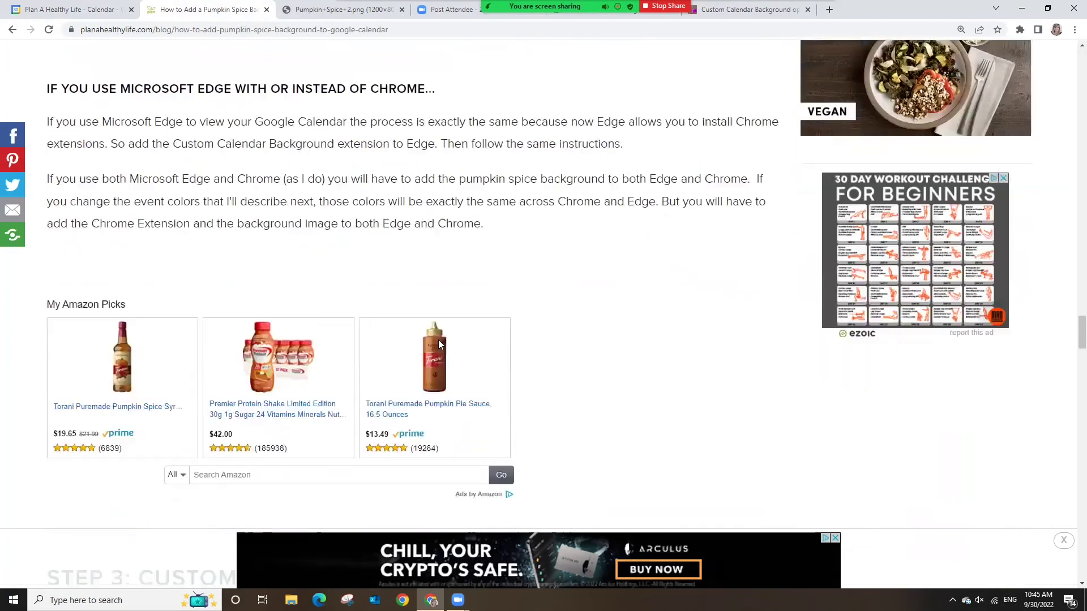
scroll(438, 341, down, 20)
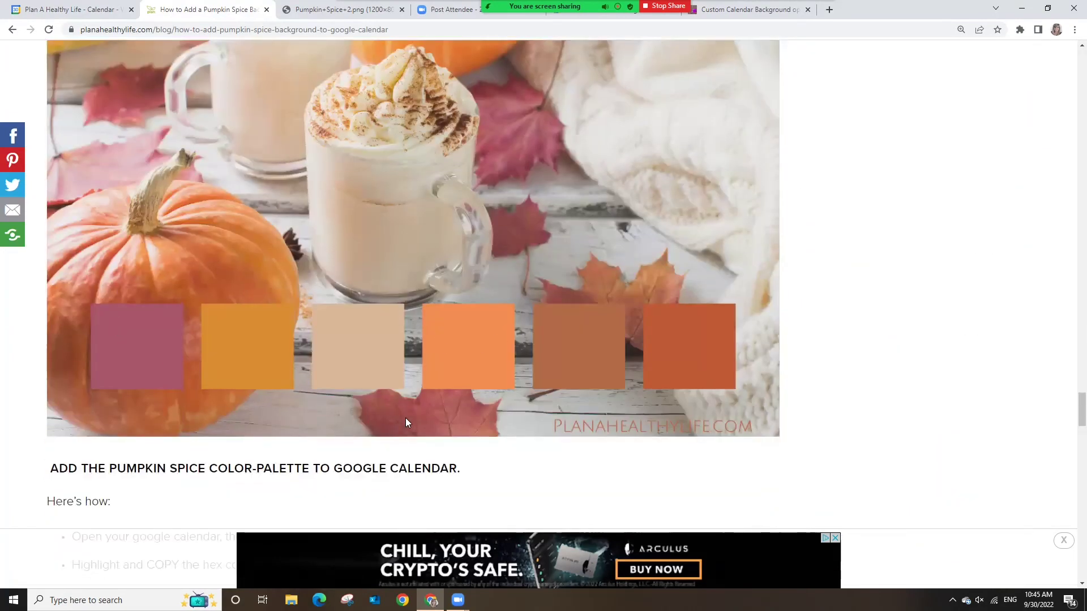
scroll(417, 408, down, 18)
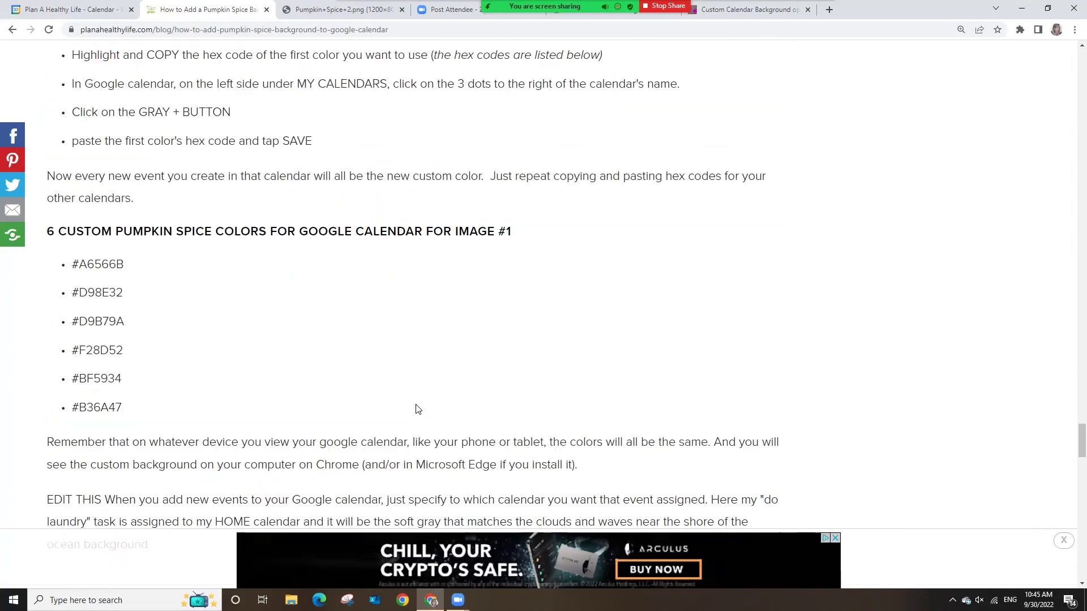
scroll(417, 409, down, 6)
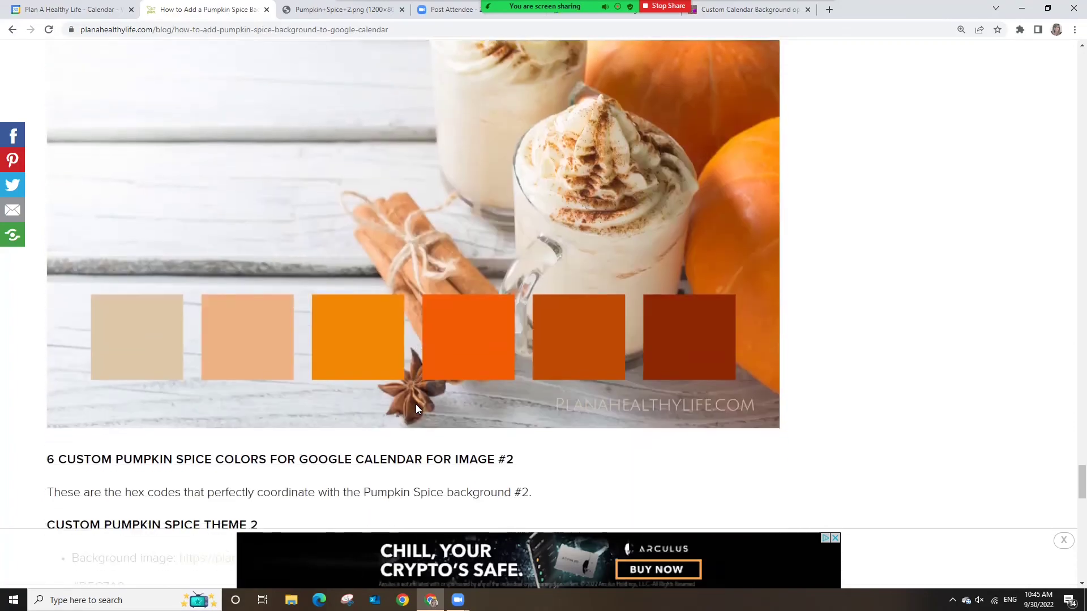
scroll(418, 409, down, 1)
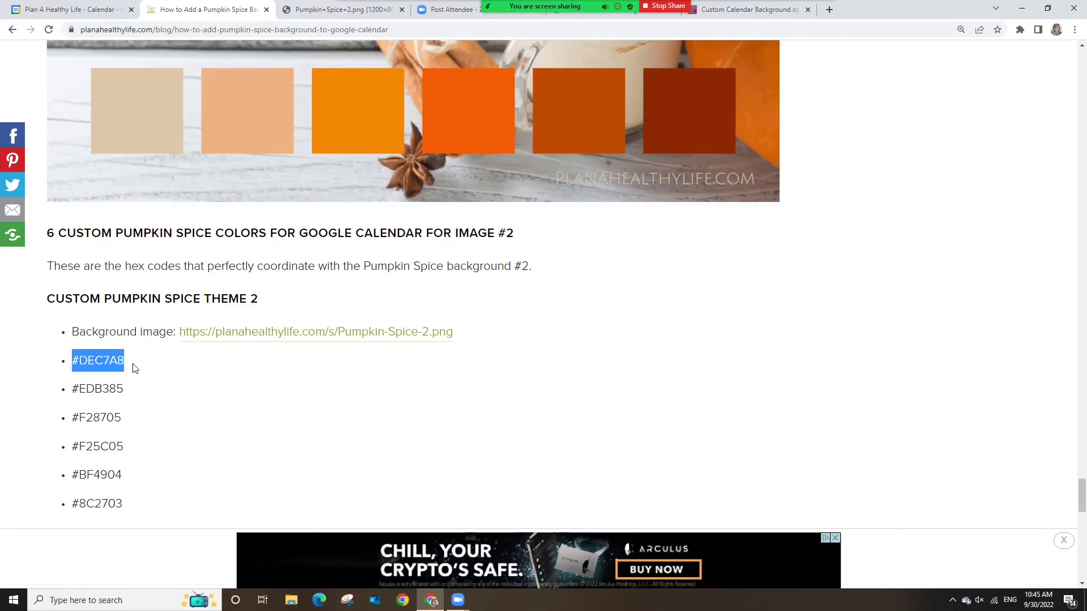
click(73, 10)
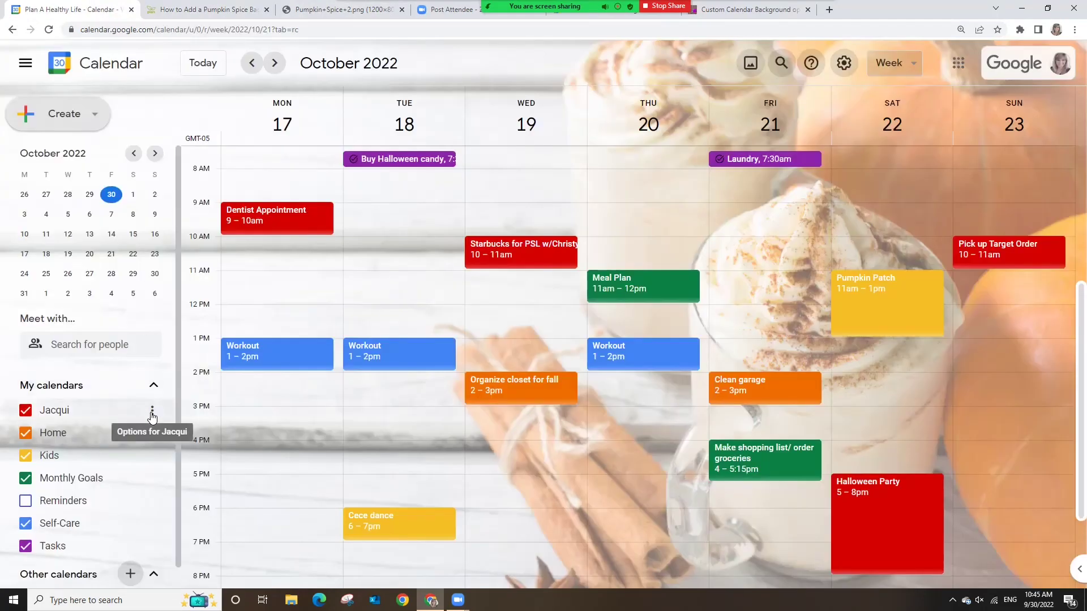
Give the personal primary calendar the custom colour #DEC7A8.
click(151, 410)
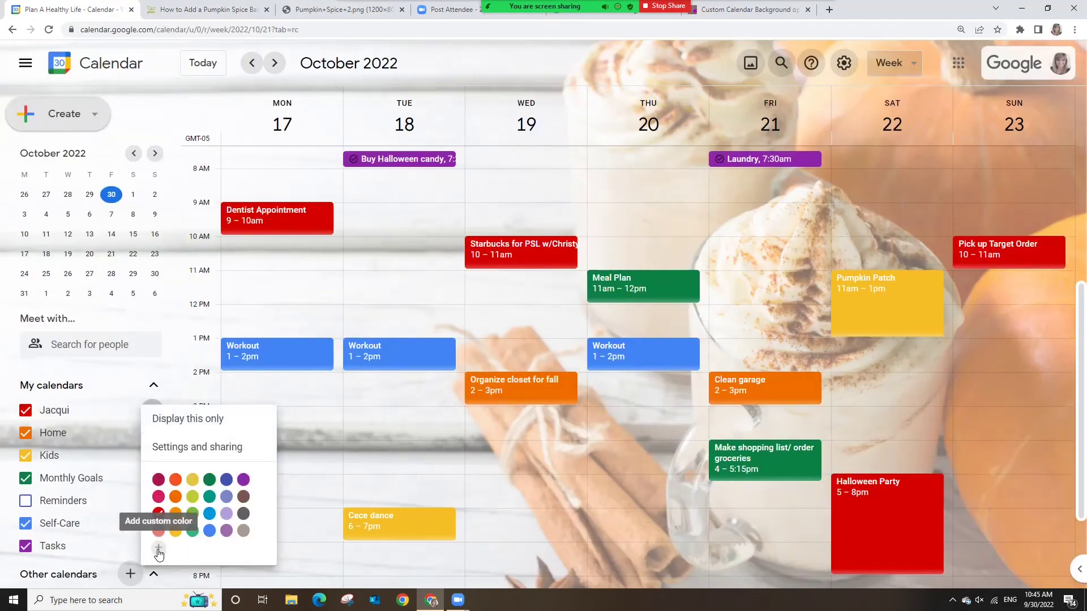
click(160, 549)
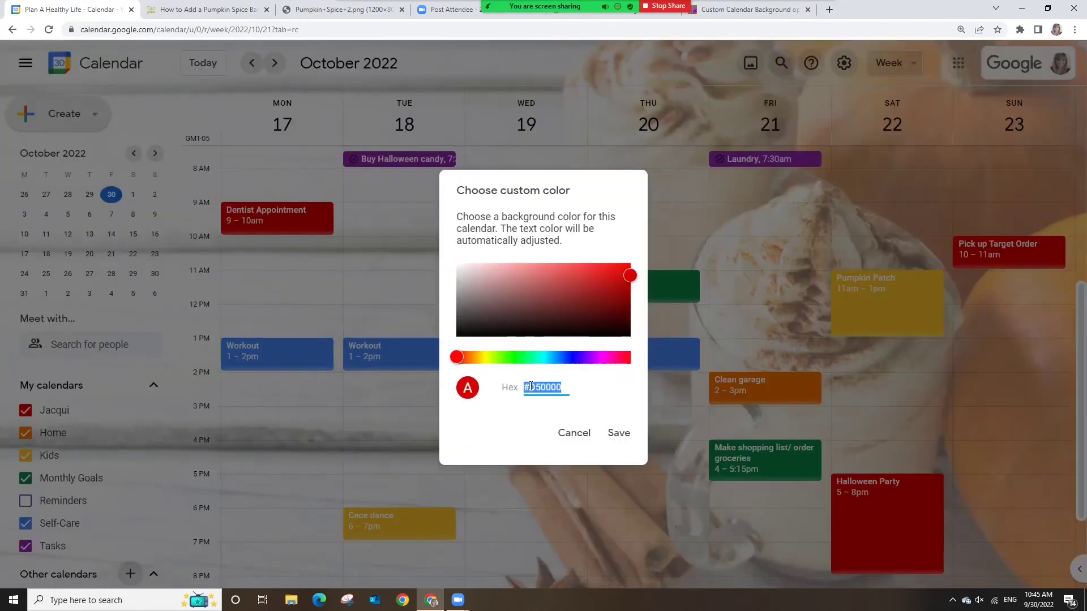
text(#DEC7A8)
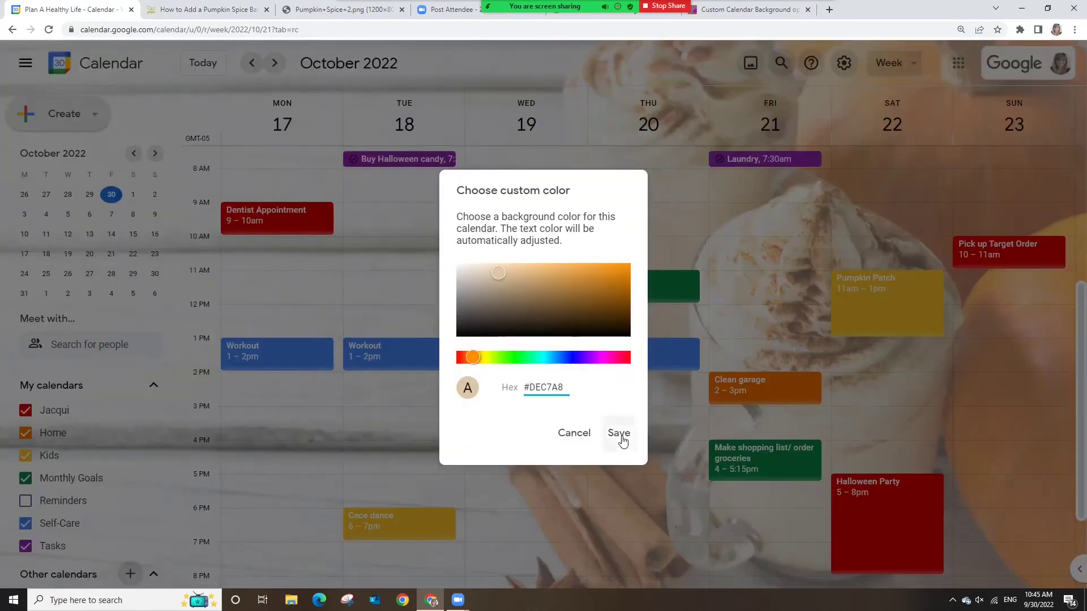
click(620, 434)
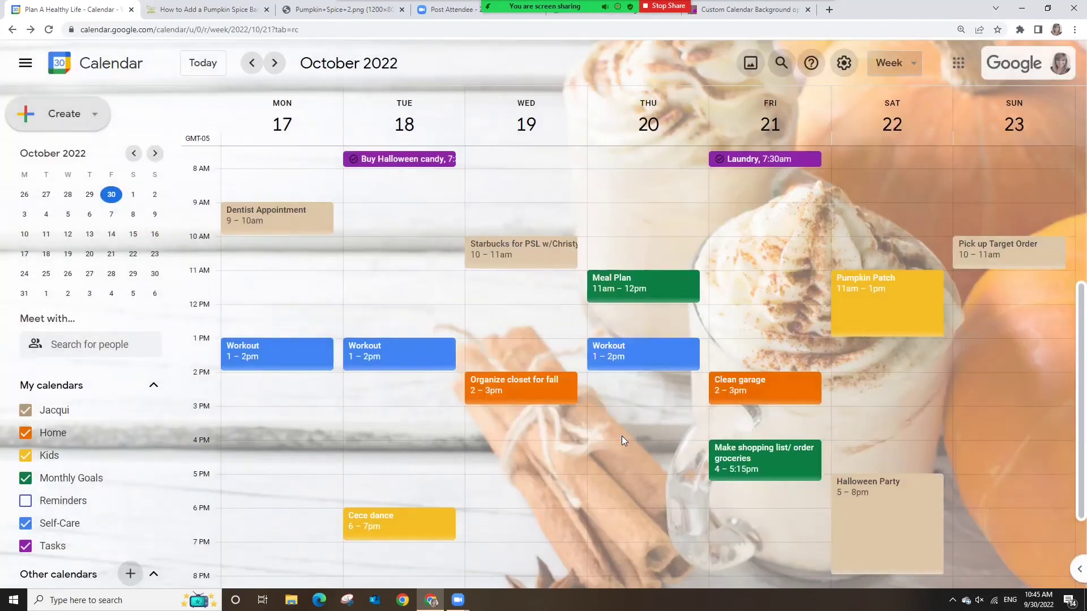
Copy #EDB385 from the blog and apply it as the Home calendar's custom colour.
click(187, 13)
drag(125, 389, 94, 389)
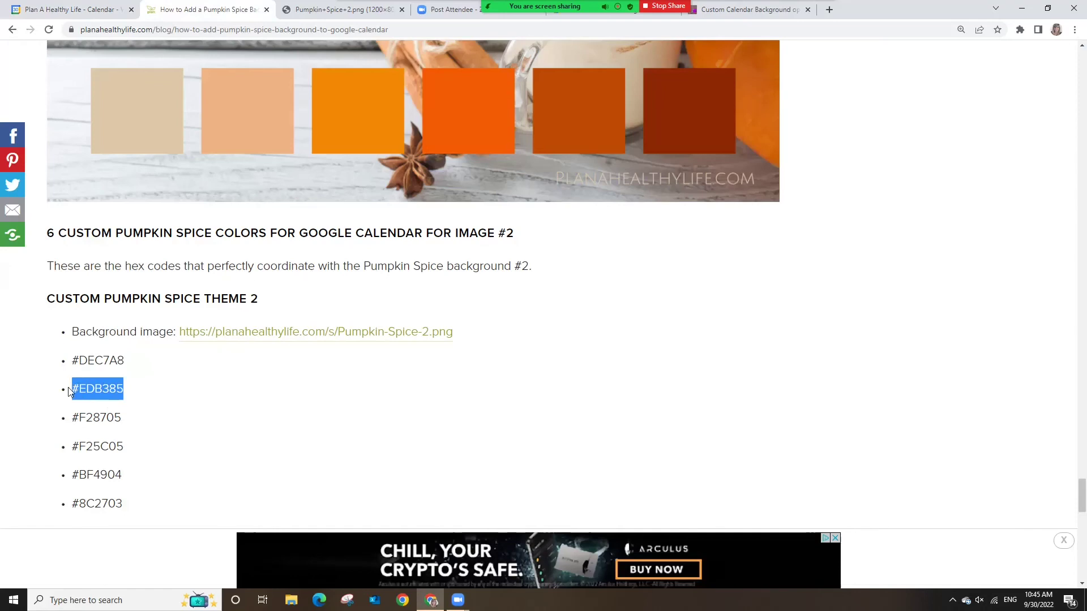
click(78, 7)
mouse_move(122, 435)
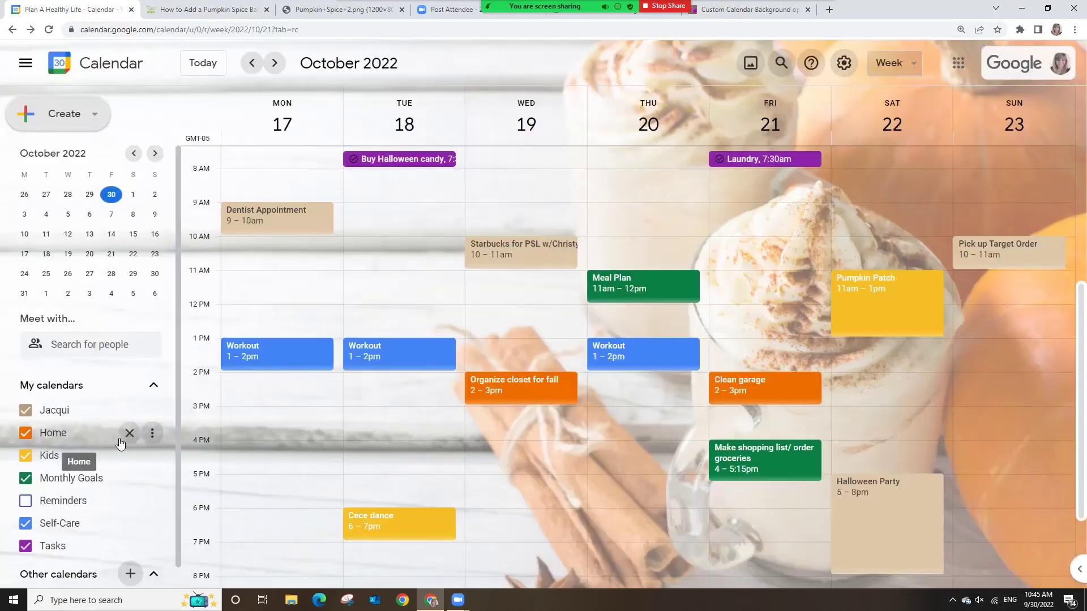
click(152, 434)
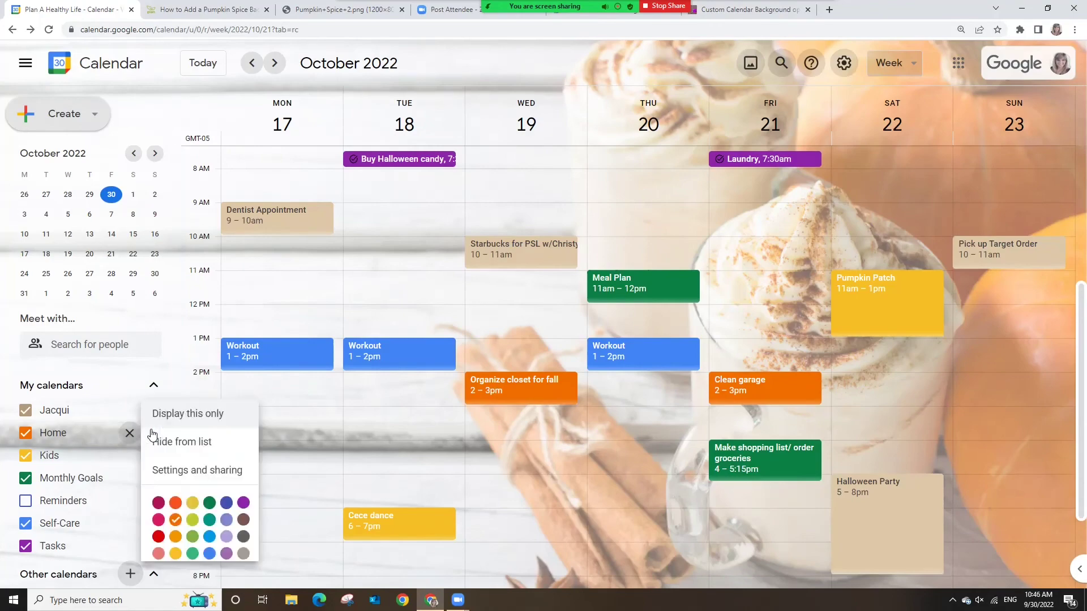
click(158, 562)
text(#EDB385)
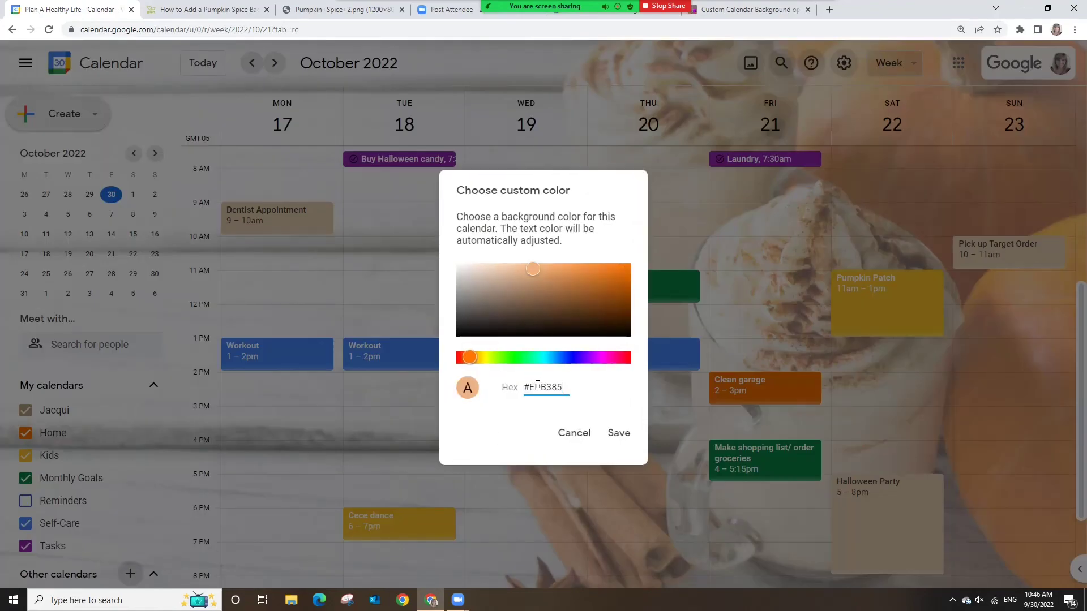
click(625, 434)
Copy #F28705 from the blog and apply it as the Kids calendar's custom colour.
click(228, 10)
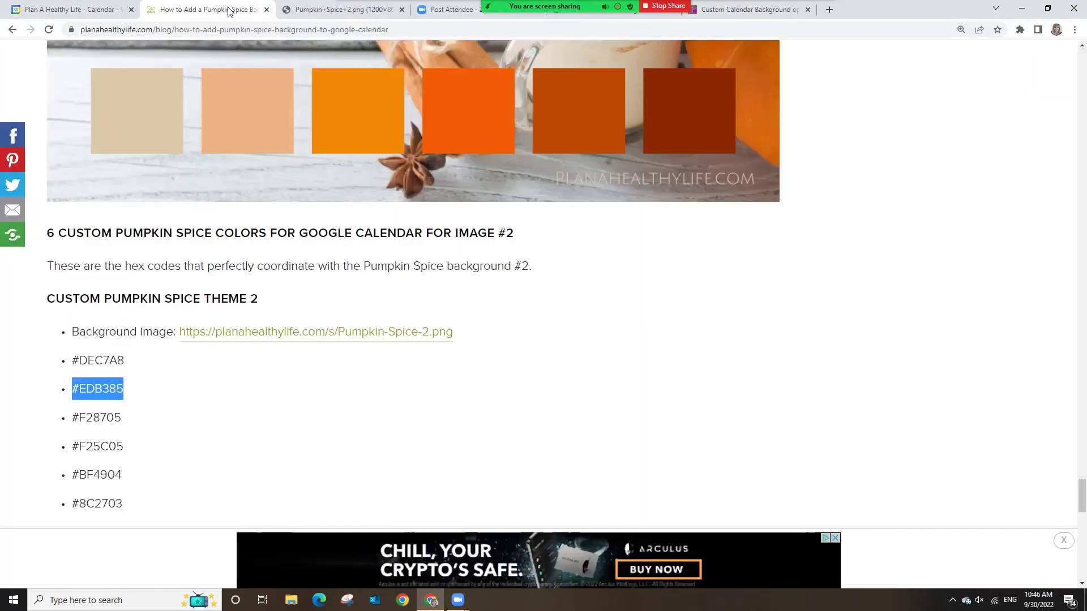
drag(140, 420, 74, 417)
key(ctrl+c)
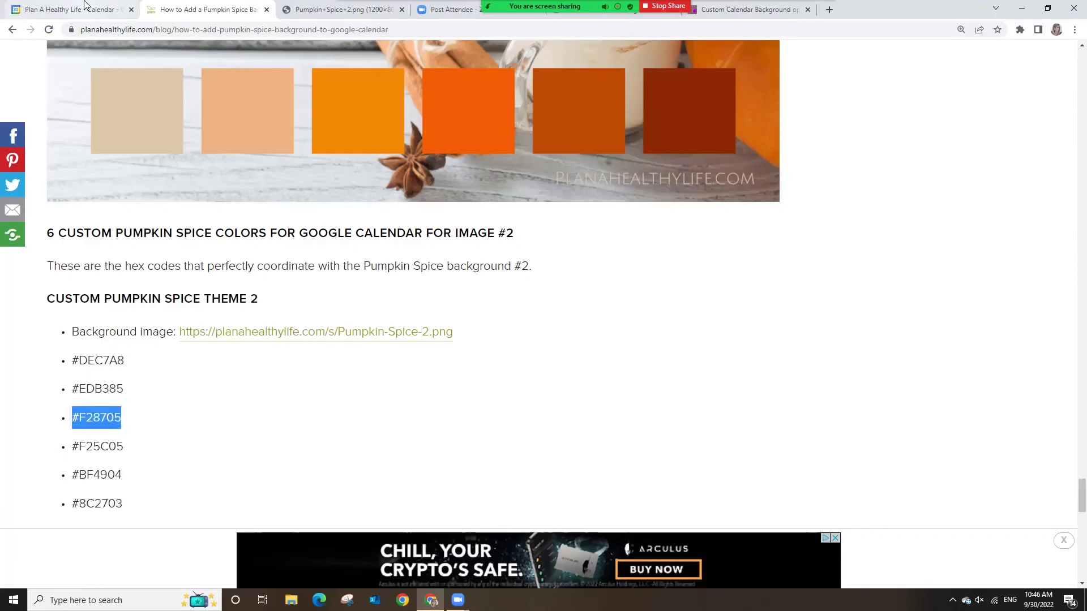
click(68, 10)
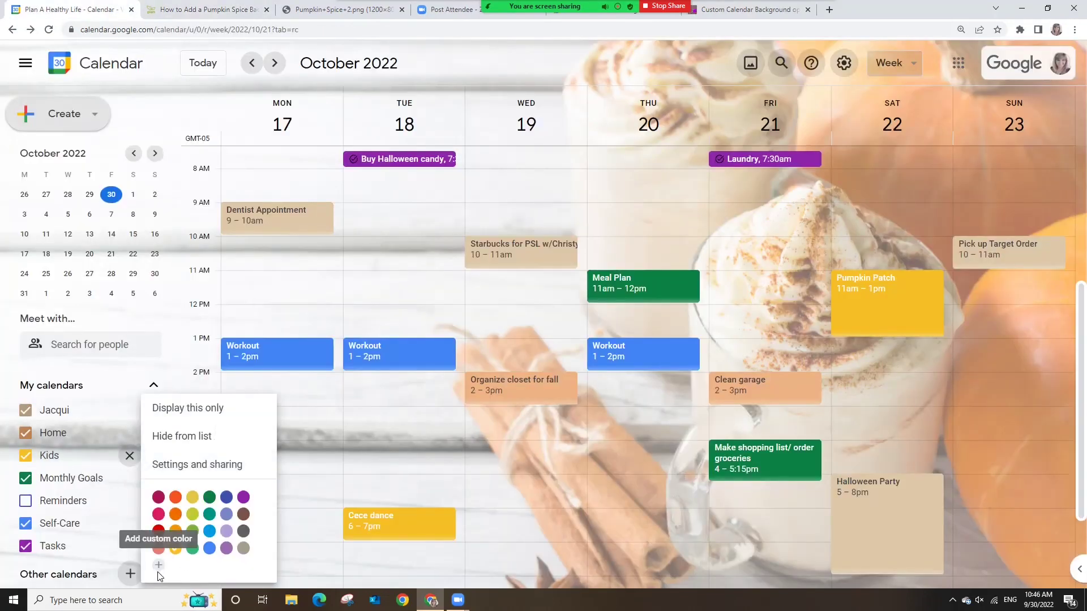
click(160, 575)
key(ctrl+v)
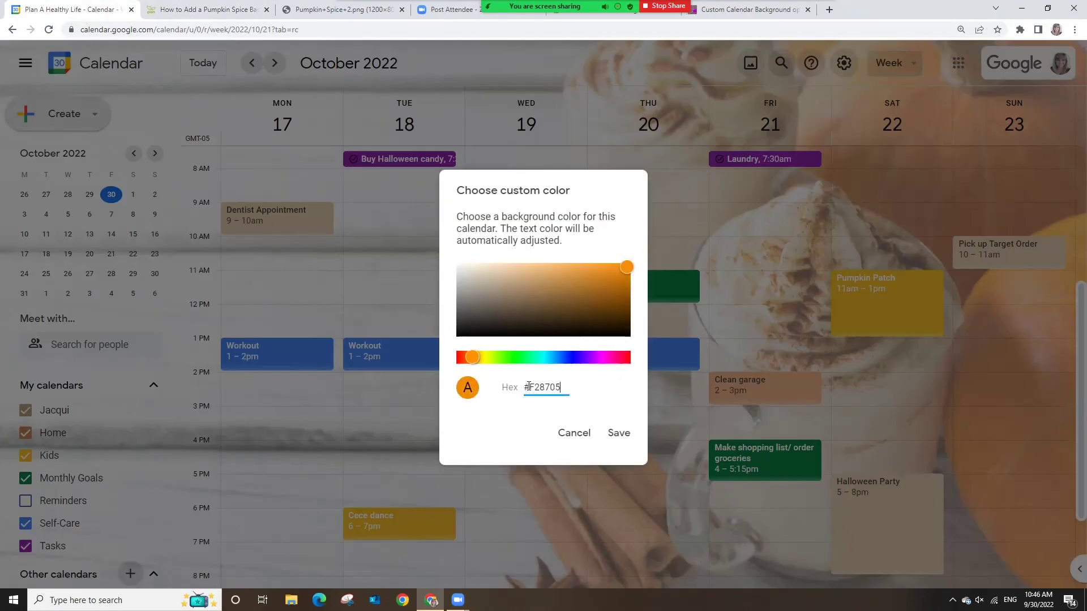
click(618, 433)
Copy #F25C05 and apply it to Monthly Goals, then hide the side panel.
click(222, 11)
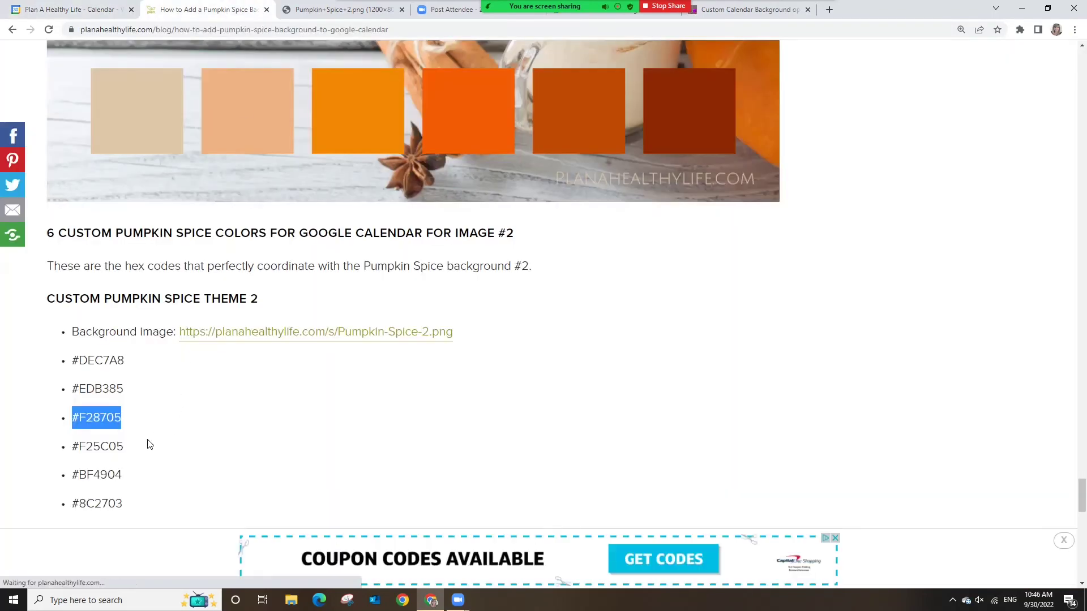
drag(148, 446, 80, 447)
click(65, 9)
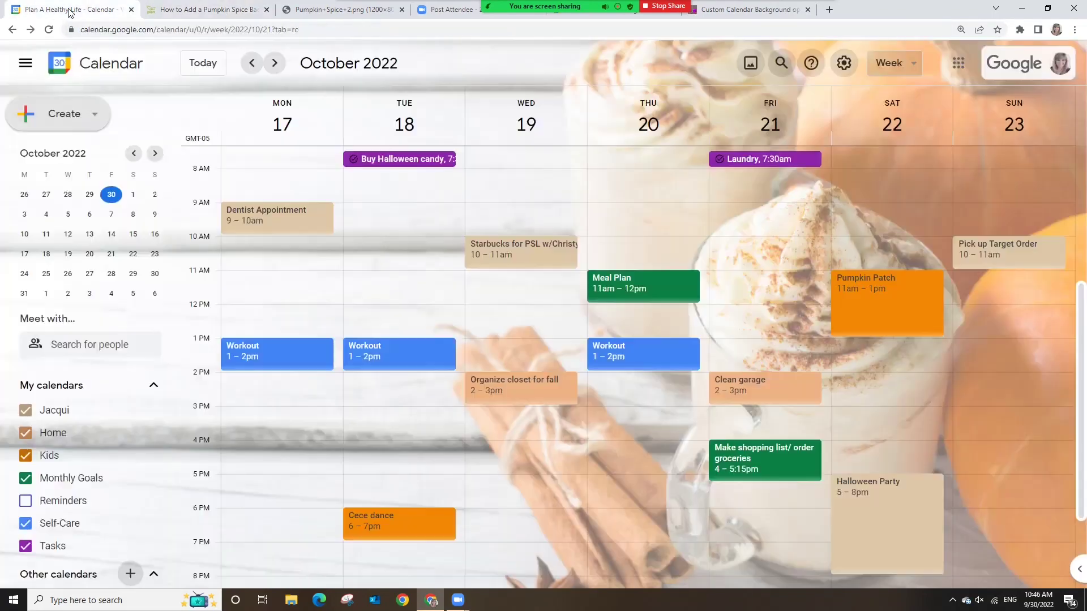
click(150, 478)
click(161, 566)
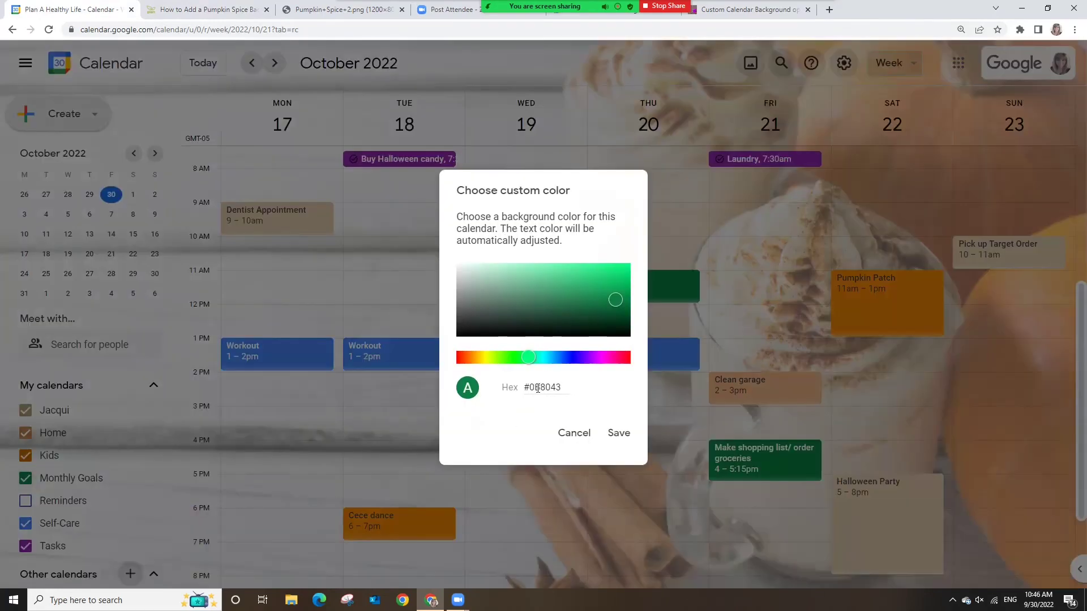
text(#F25C05)
key(Return)
click(26, 63)
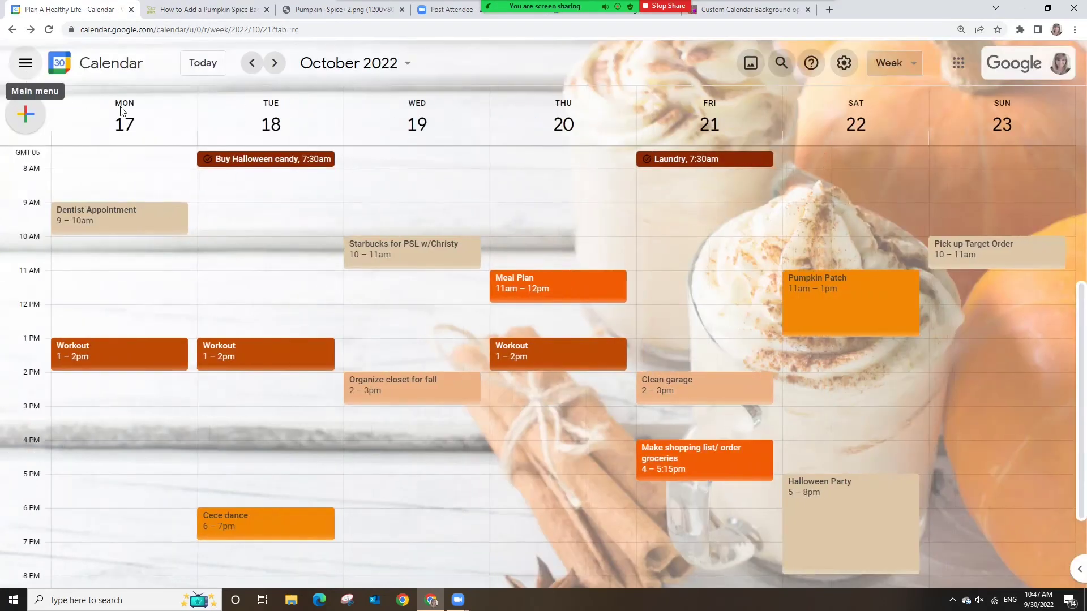